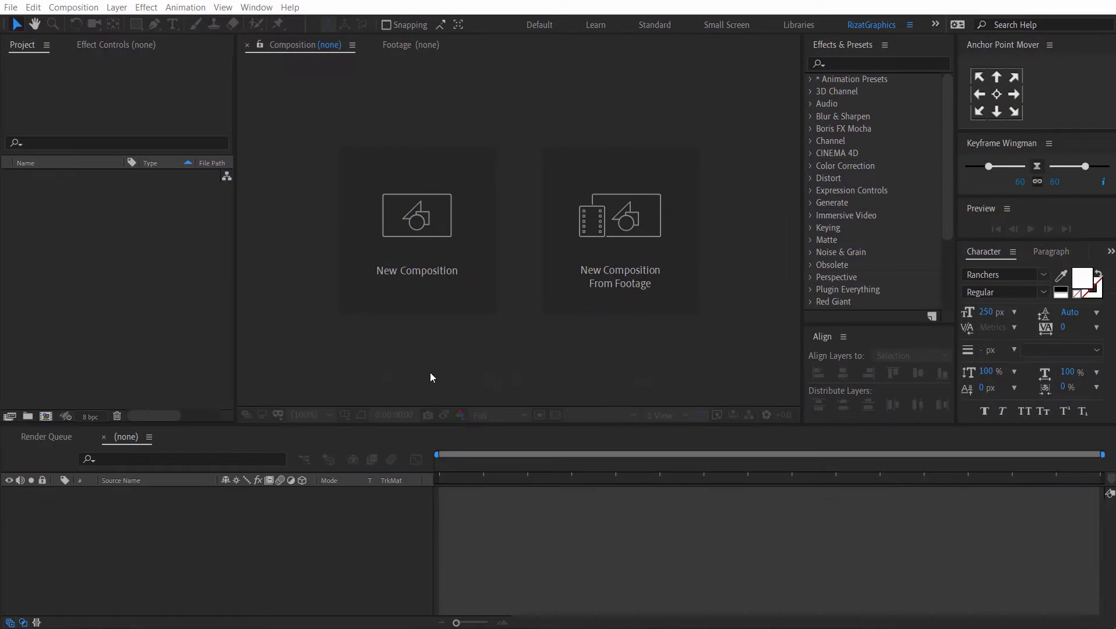
Create a composition named 'Wave Text Animation' at 1920×1080, 30 fps, 10 seconds, black background.
{"action": "left_click", "coordinate": [429, 299]}
{"action": "left_click", "coordinate": [578, 81]}
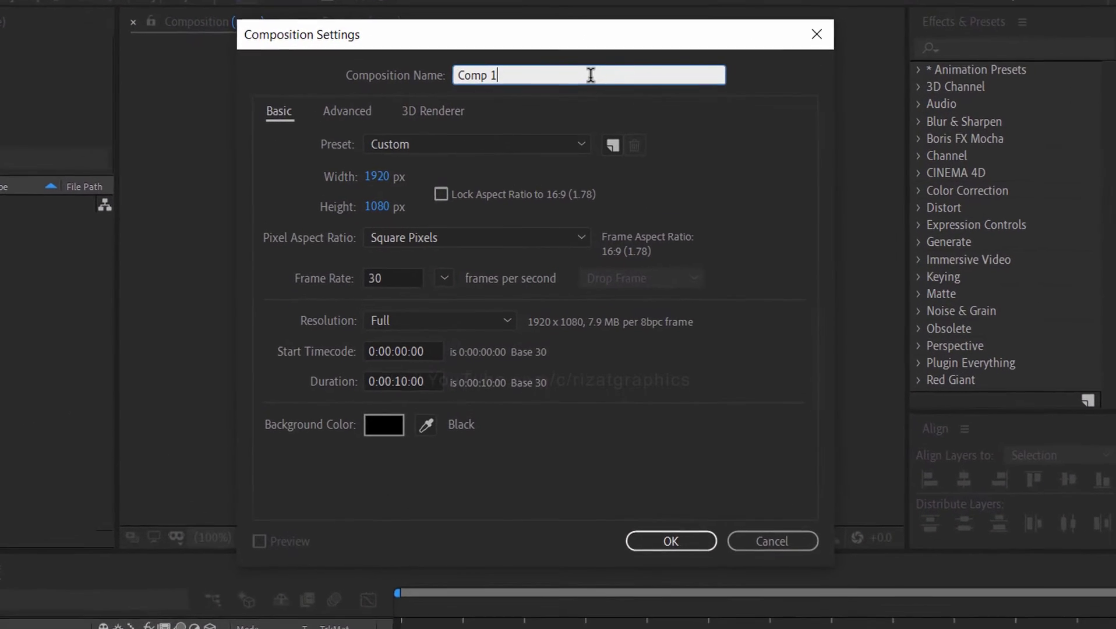
{"action": "key", "text": "BackSpace"}
{"action": "key", "text": "BackSpace"}
{"action": "key", "text": "BackSpace"}
{"action": "key", "text": "BackSpace"}
{"action": "key", "text": "BackSpace"}
{"action": "key", "text": "BackSpace"}
{"action": "type", "text": "Wave "}
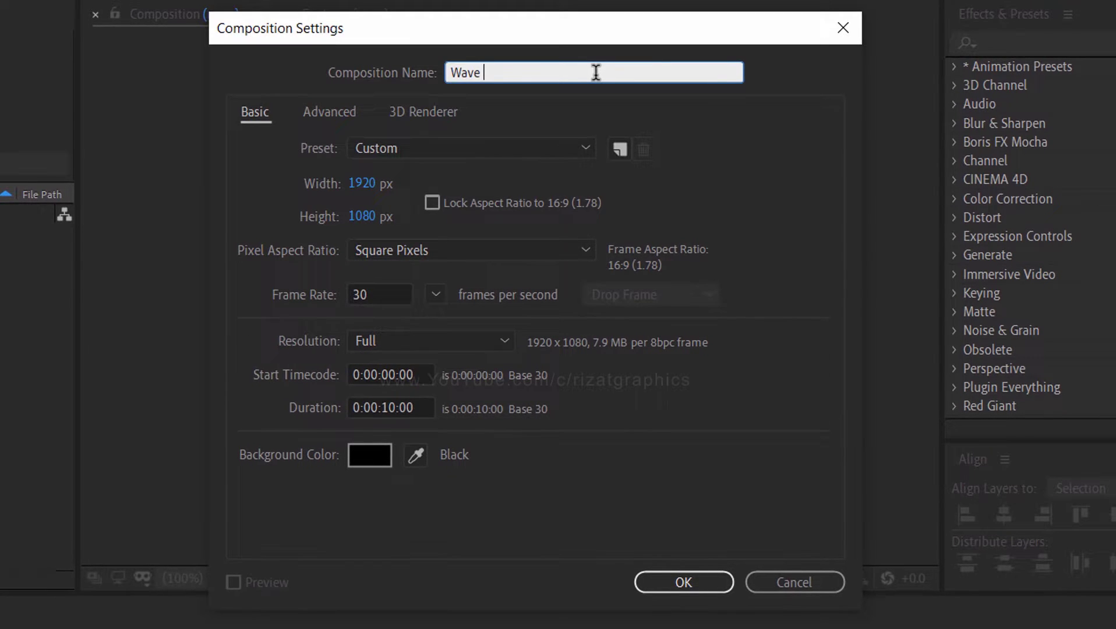
{"action": "type", "text": "Text Animation"}
{"action": "left_click", "coordinate": [391, 183]}
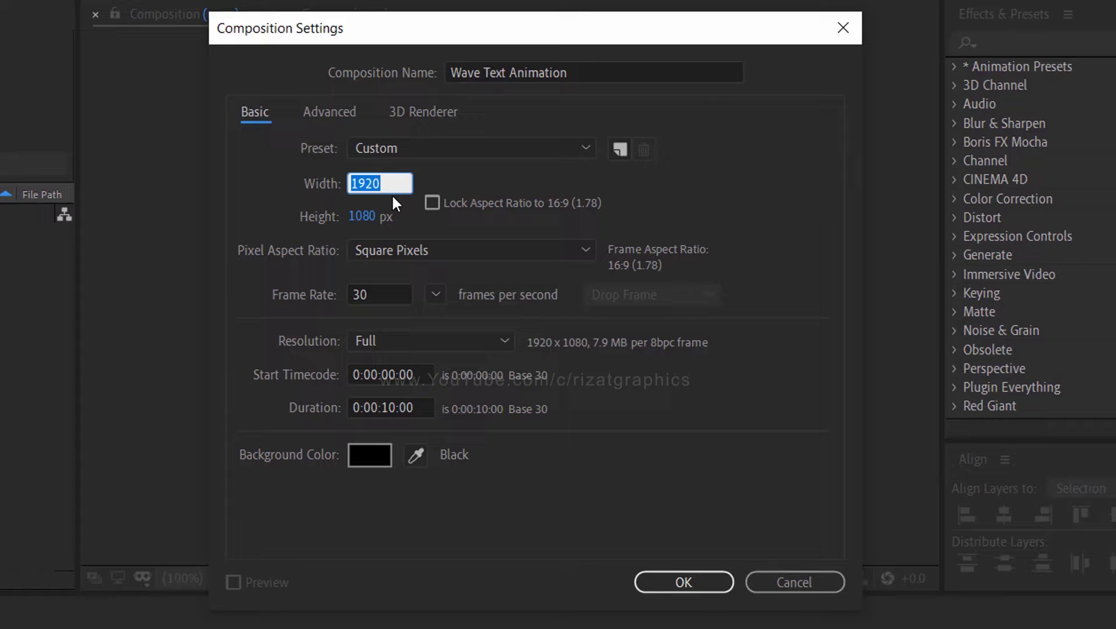
{"action": "left_click", "coordinate": [389, 216]}
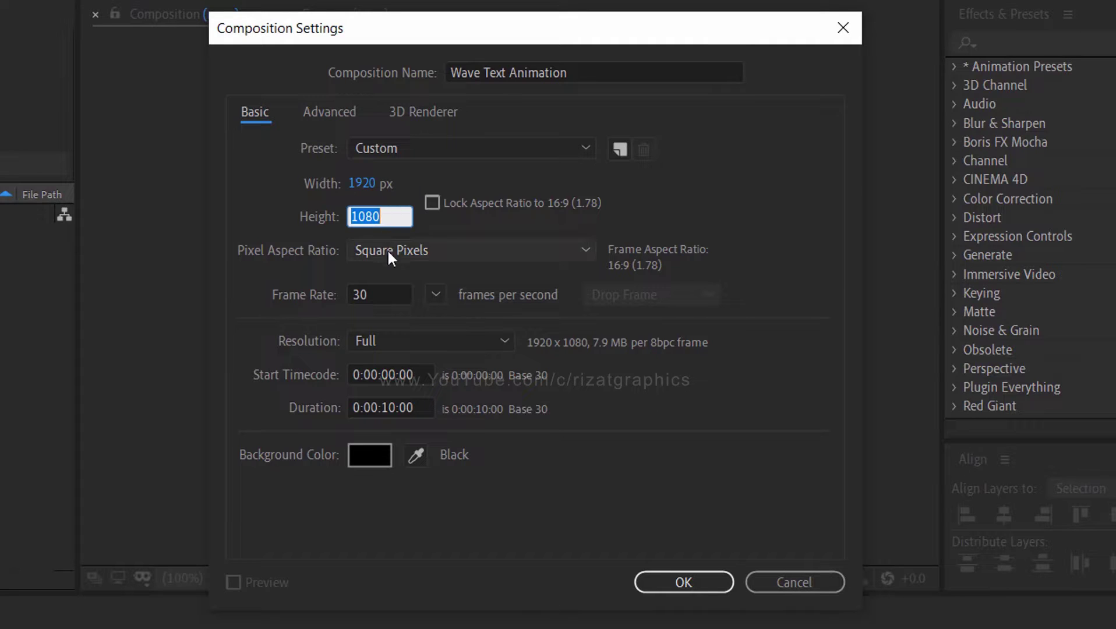
{"action": "left_click", "coordinate": [384, 296]}
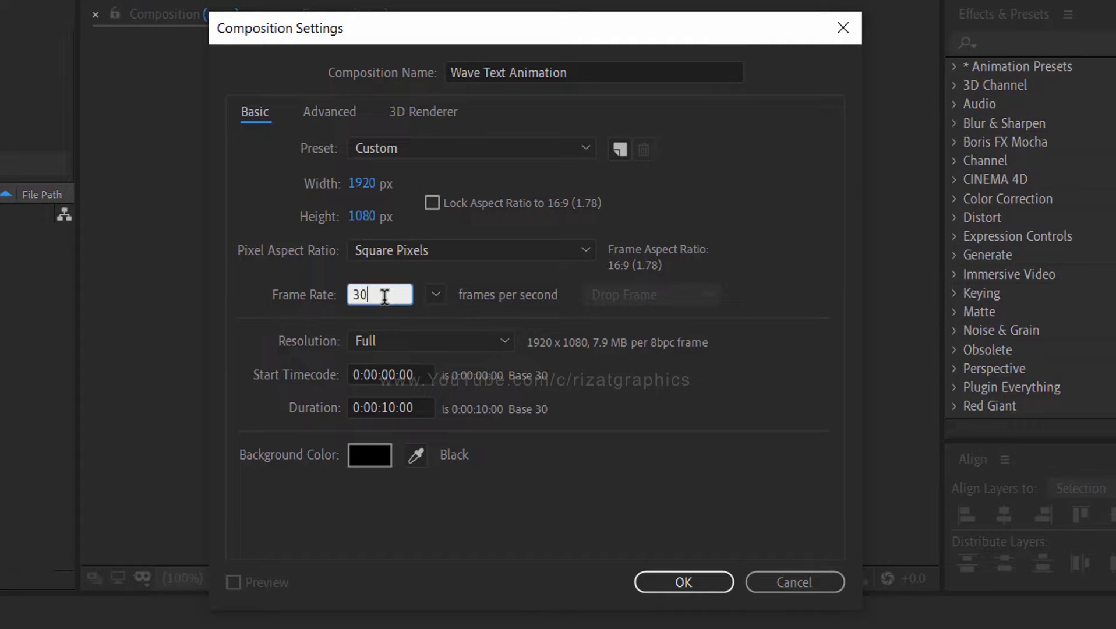
{"action": "left_click", "coordinate": [420, 406]}
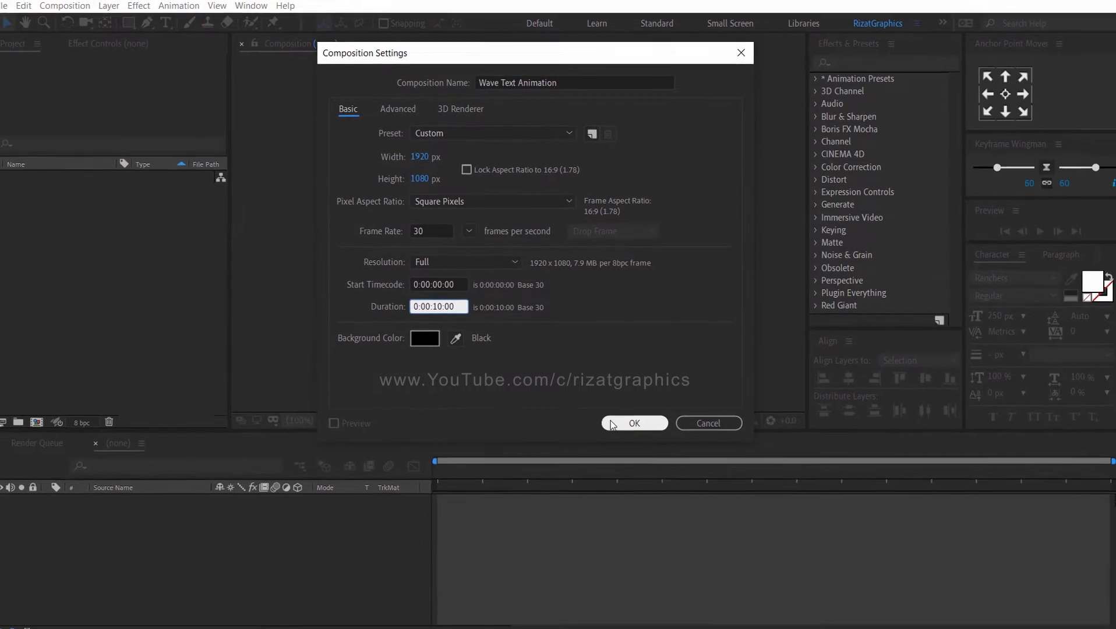
{"action": "left_click", "coordinate": [612, 424]}
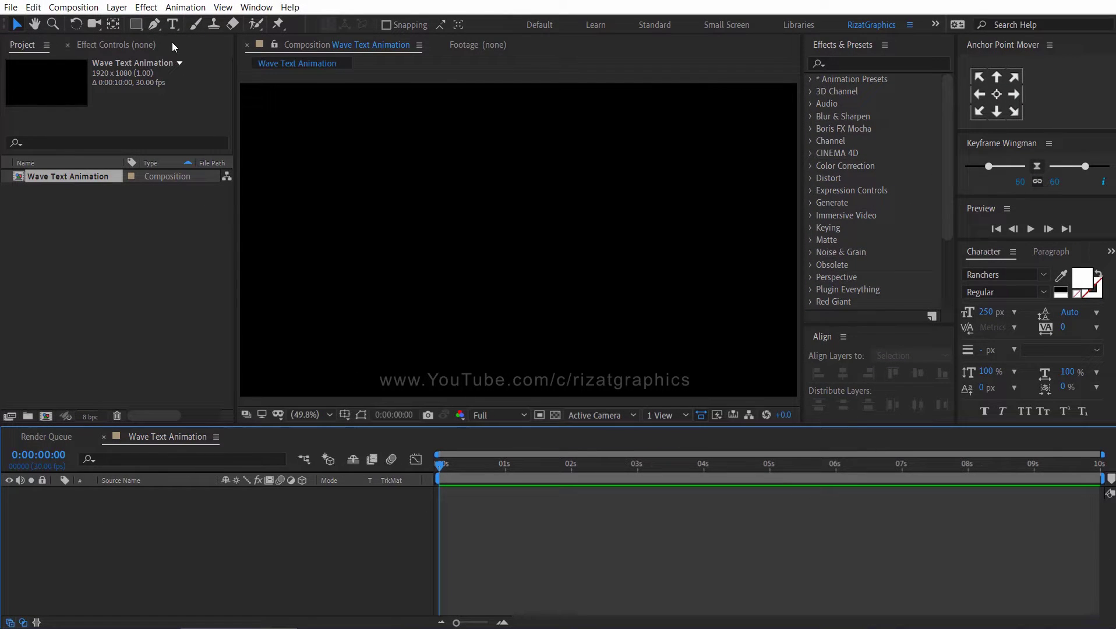
Add a text layer reading 'Happiness'.
{"action": "left_click", "coordinate": [171, 30]}
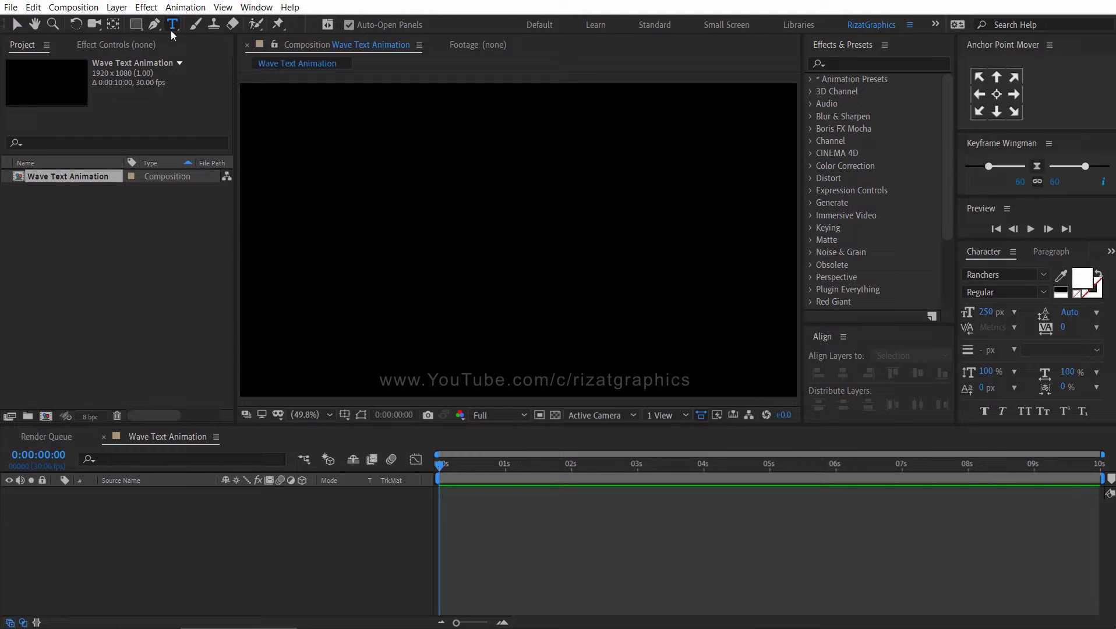
{"action": "left_click", "coordinate": [317, 263]}
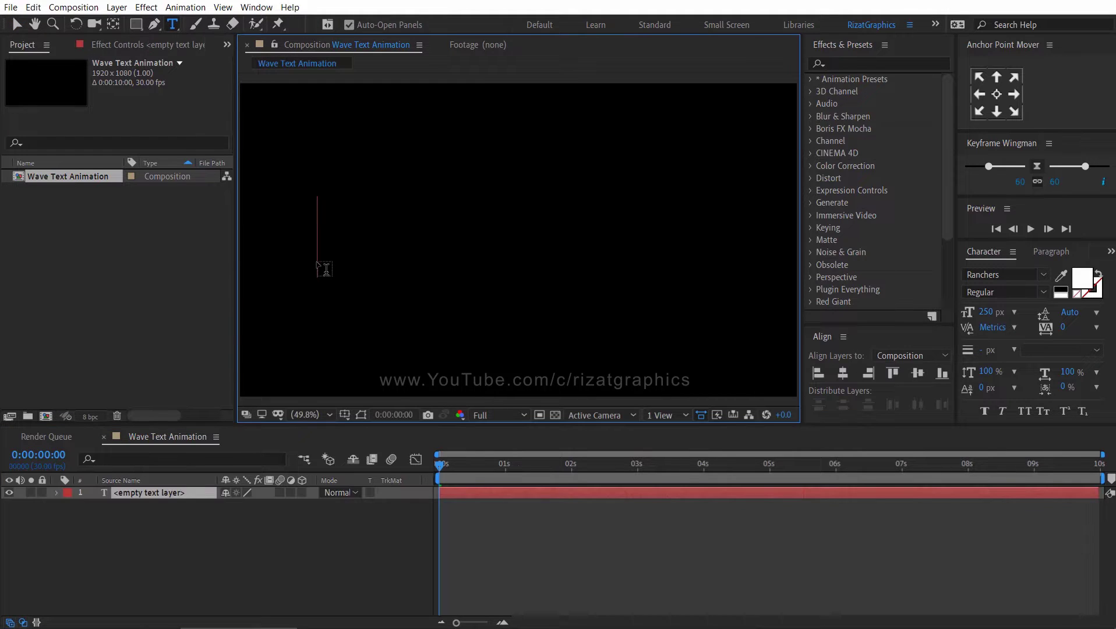
{"action": "type", "text": "Happiness"}
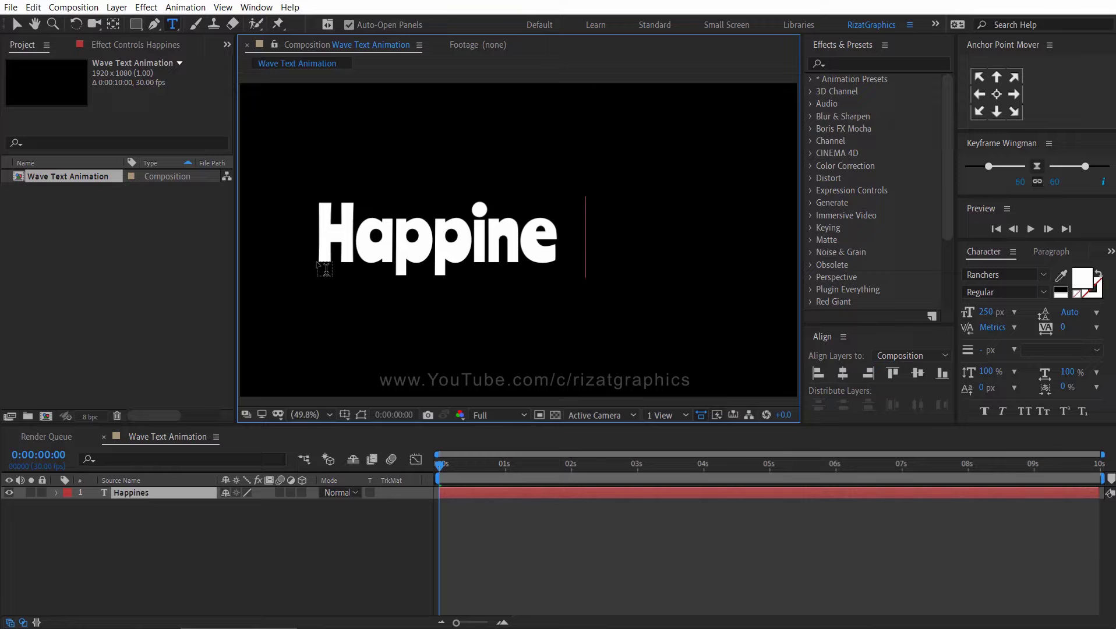
{"action": "left_click", "coordinate": [190, 497]}
Center the anchor point in the layer content and align the text to the frame center.
{"action": "right_click", "coordinate": [190, 496]}
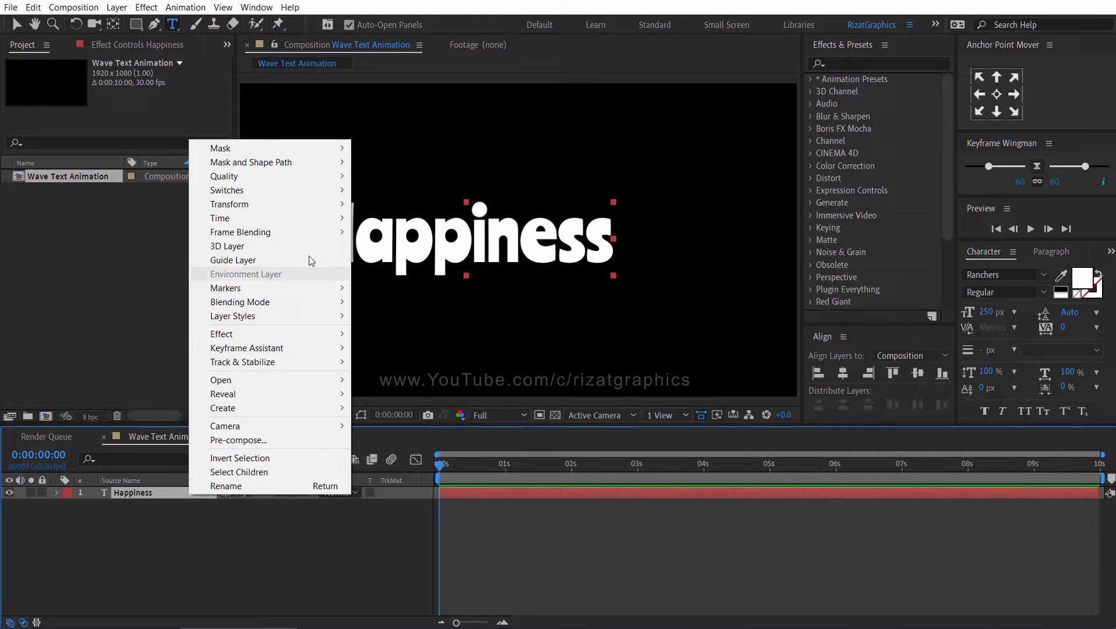
{"action": "mouse_move", "coordinate": [315, 206]}
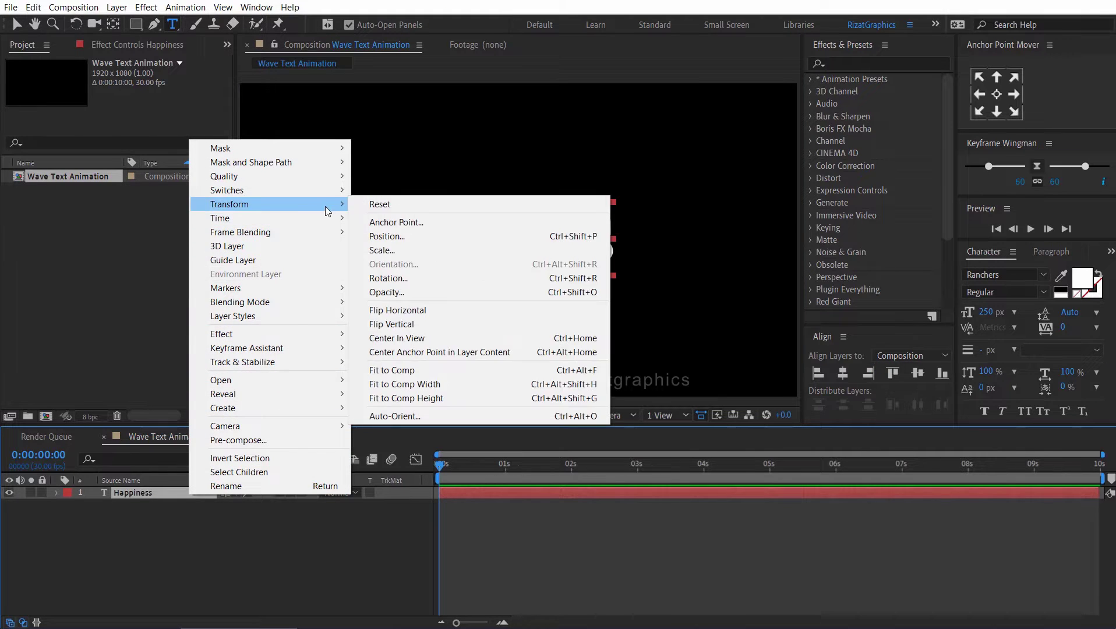
{"action": "left_click", "coordinate": [517, 356]}
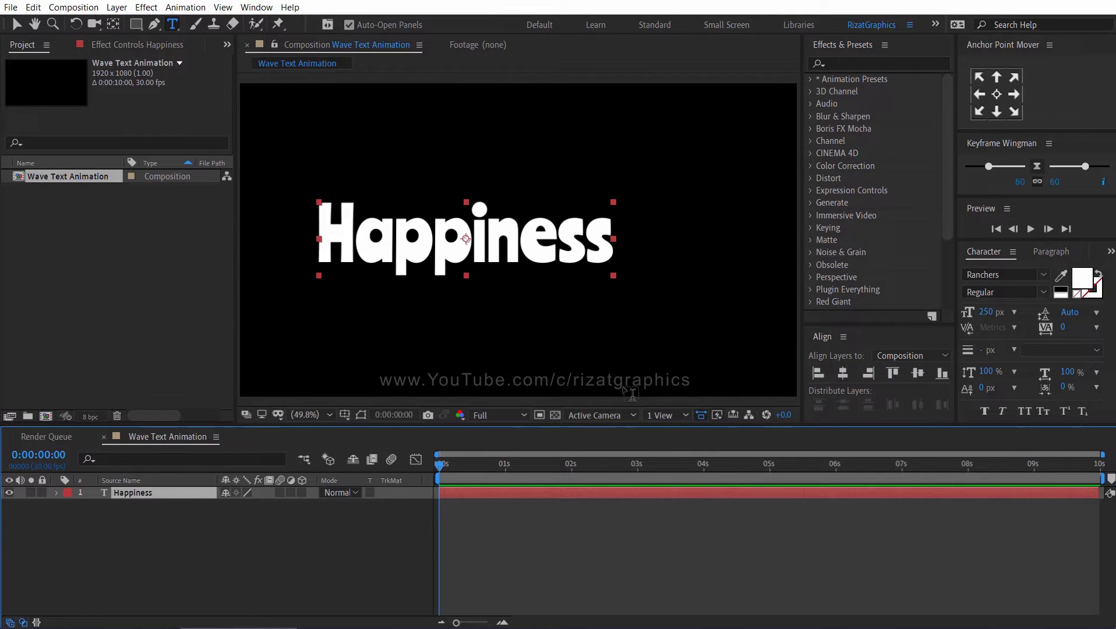
{"action": "left_click", "coordinate": [914, 377]}
{"action": "left_click", "coordinate": [843, 372]}
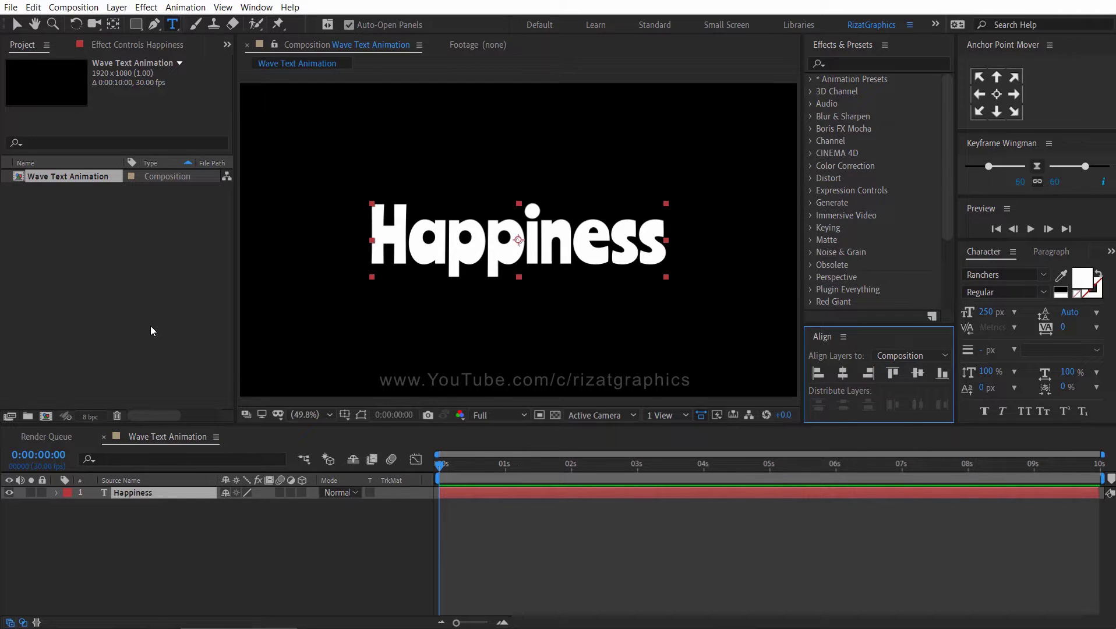
Select the Happiness layer and launch the DecomposeText.jsx script.
{"action": "left_click", "coordinate": [15, 26]}
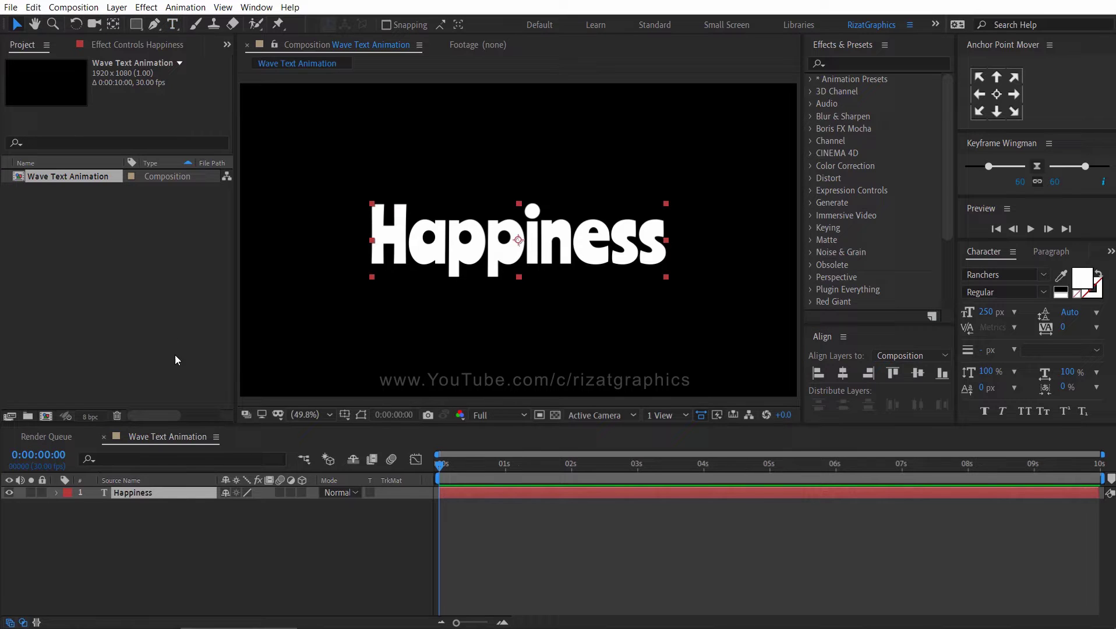
{"action": "left_click", "coordinate": [179, 492]}
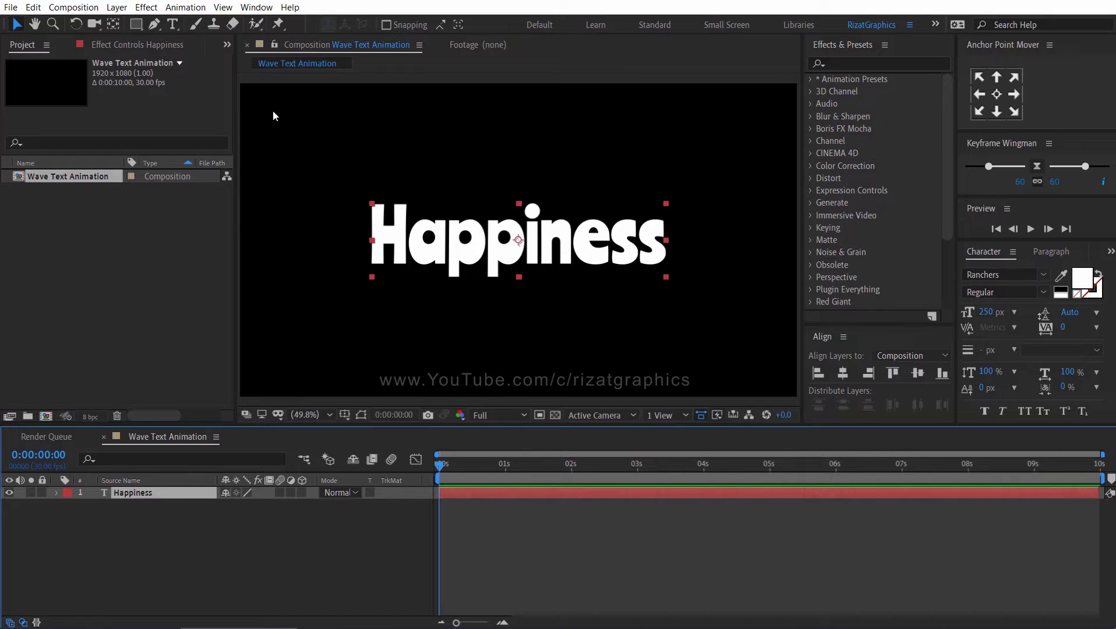
{"action": "left_click", "coordinate": [269, 10]}
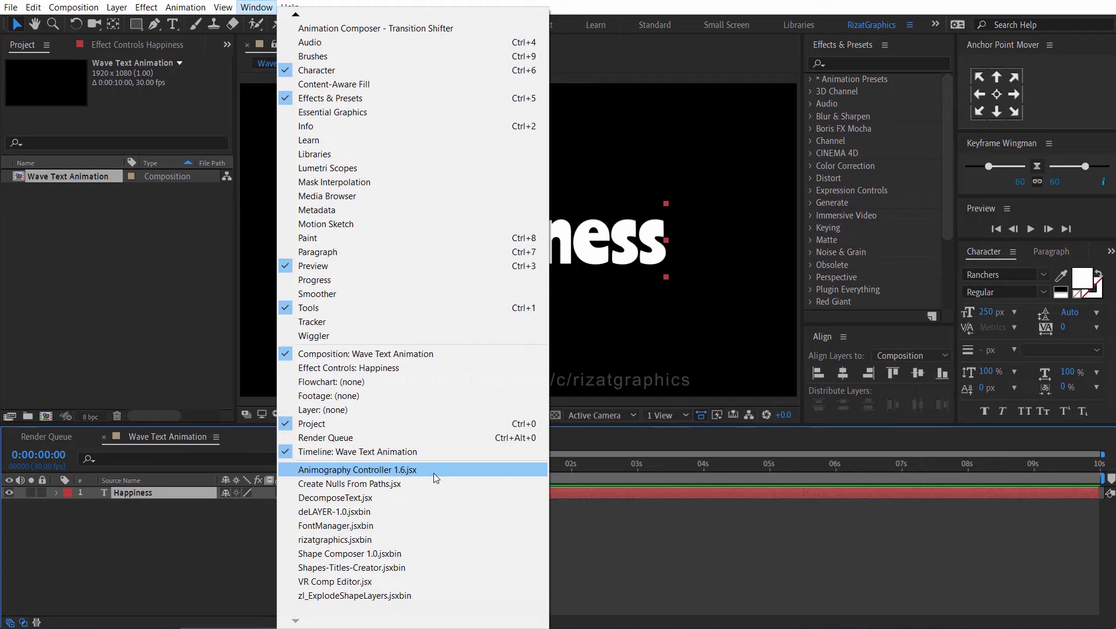
{"action": "left_click", "coordinate": [439, 495]}
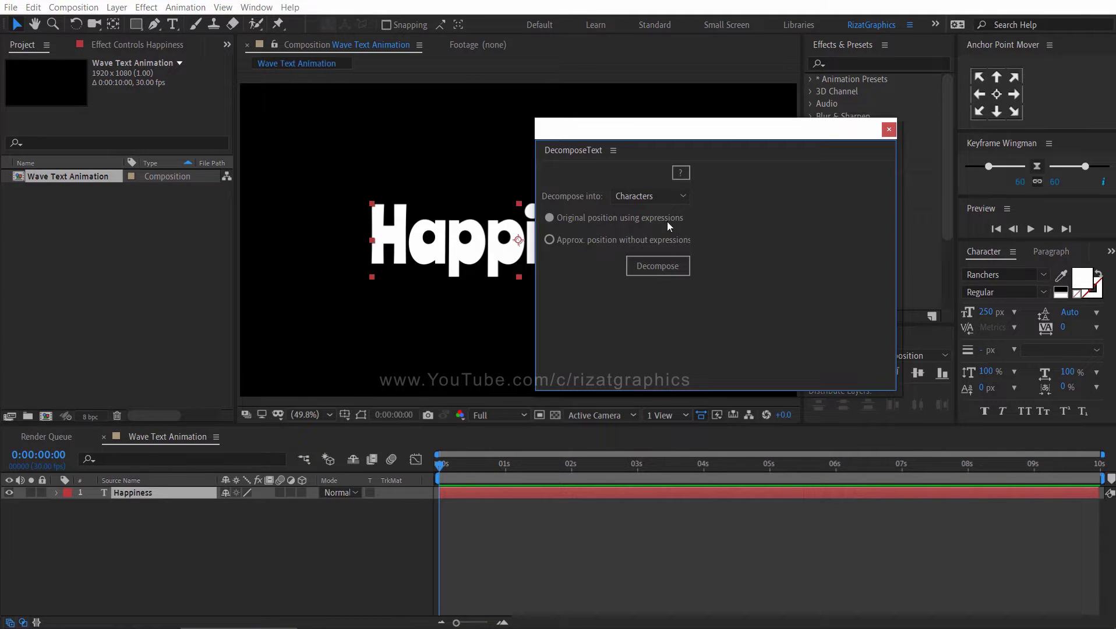
Decompose into Characters, keeping original positions using expressions.
{"action": "left_click", "coordinate": [663, 196]}
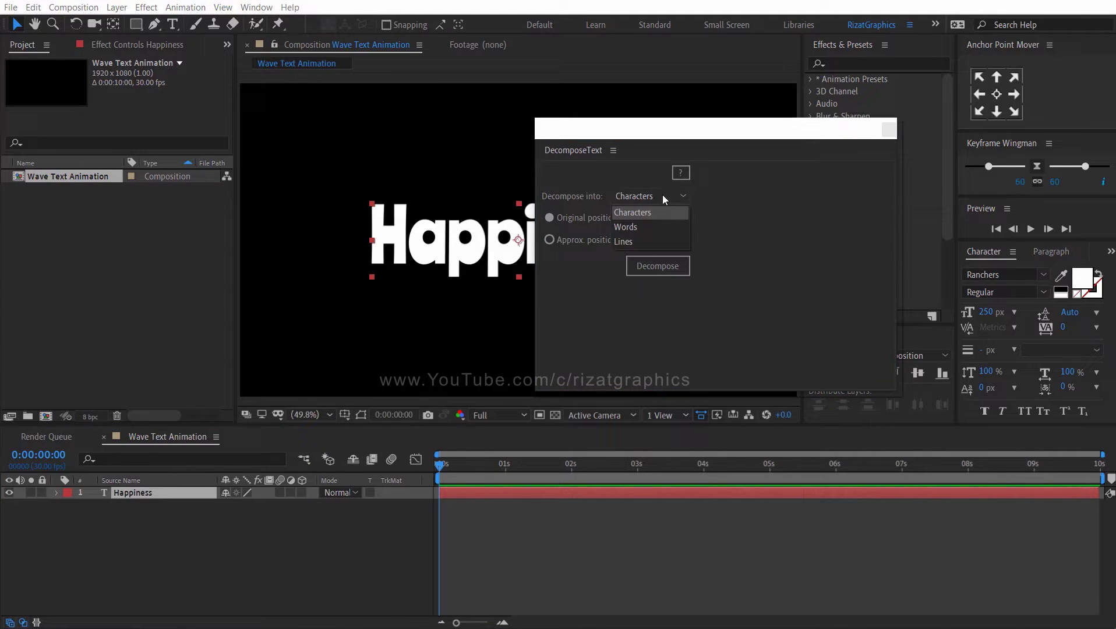
{"action": "left_click", "coordinate": [660, 212]}
{"action": "left_click", "coordinate": [625, 221]}
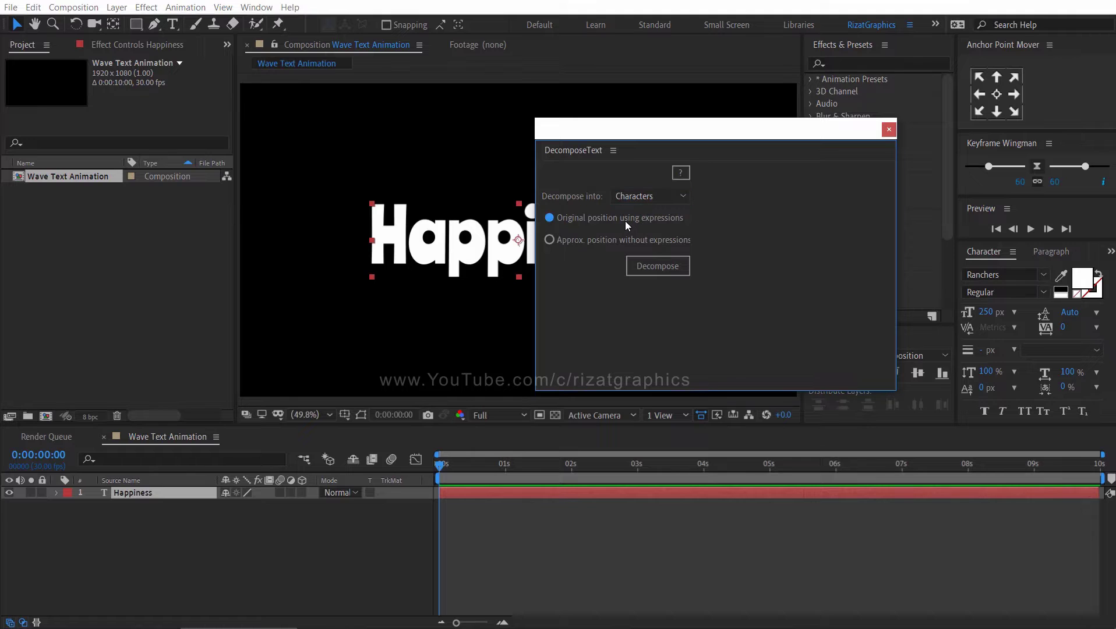
{"action": "left_click", "coordinate": [672, 267]}
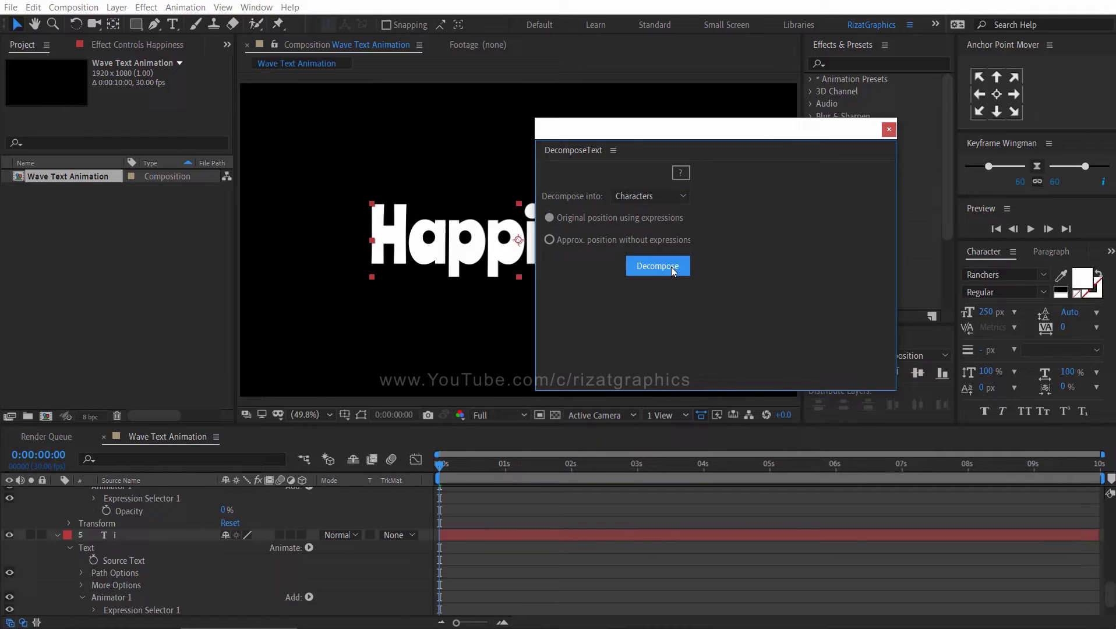
{"action": "left_click", "coordinate": [888, 132]}
Select all nine letter layers H through s with their properties collapsed.
{"action": "left_click", "coordinate": [140, 536]}
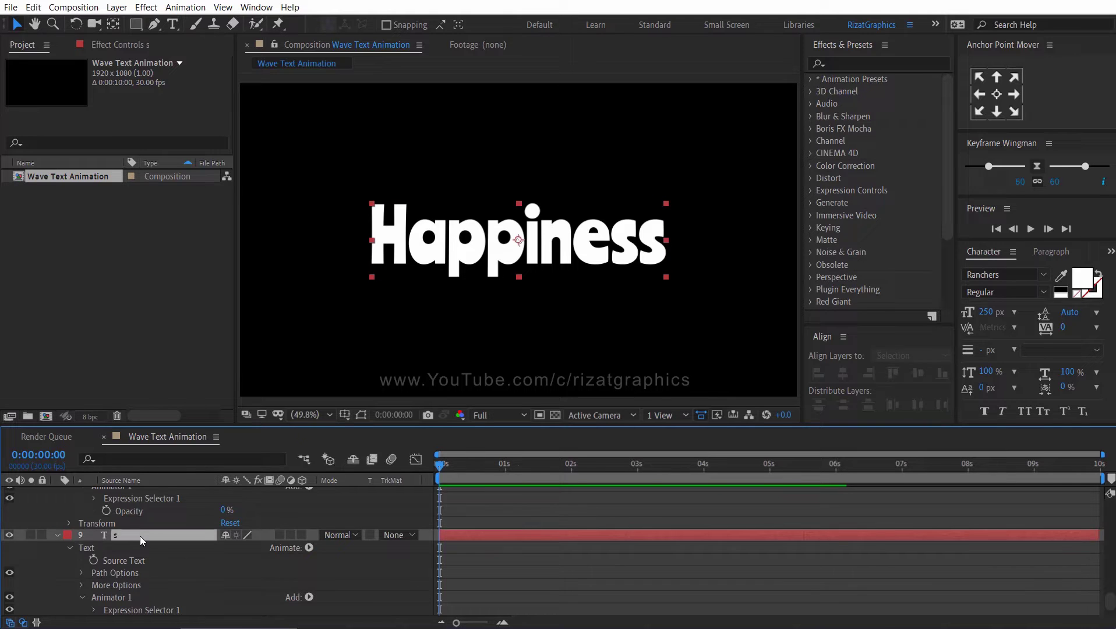
{"action": "scroll", "coordinate": [143, 533], "scroll_direction": "up", "scroll_amount": 10}
{"action": "scroll", "coordinate": [147, 528], "scroll_direction": "up", "scroll_amount": 3}
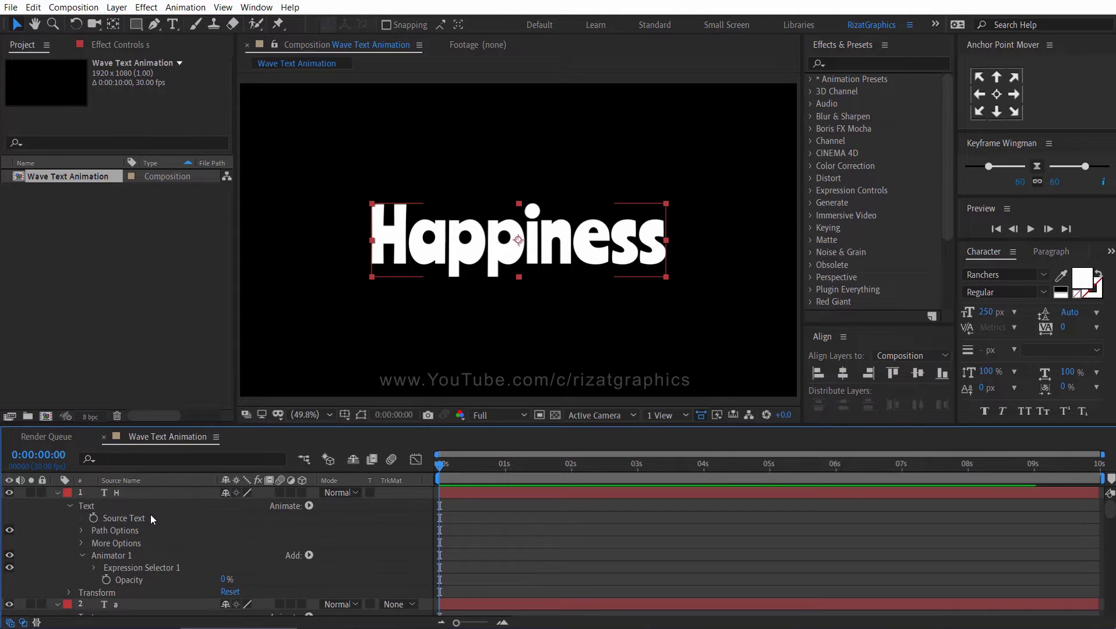
{"action": "left_click", "coordinate": [149, 497], "text": "shift"}
{"action": "key", "text": "u"}
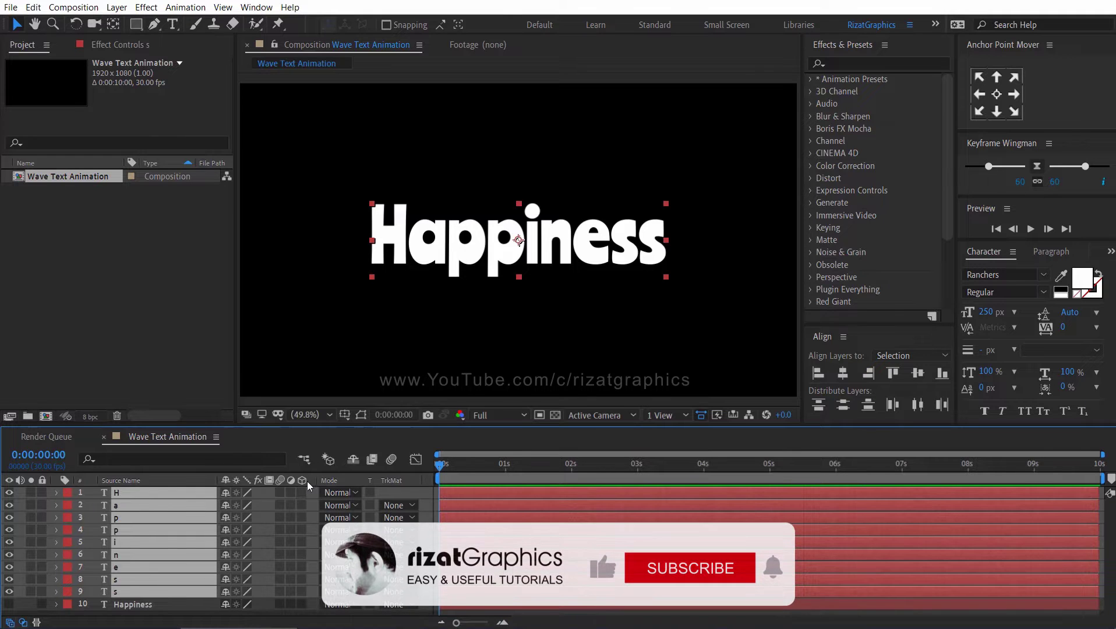
{"action": "left_click", "coordinate": [163, 604]}
{"action": "left_click", "coordinate": [148, 497]}
{"action": "left_click", "coordinate": [140, 595], "text": "shift"}
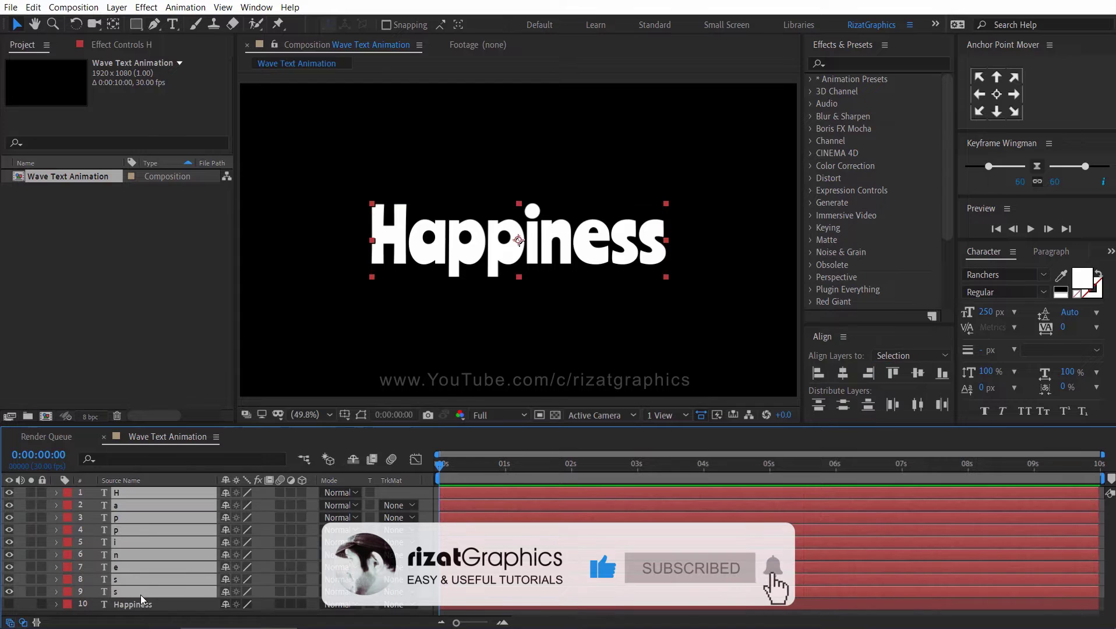
Keyframe Position at 0:00 and move the letters down to 960, 784.8.
{"action": "key", "text": "p"}
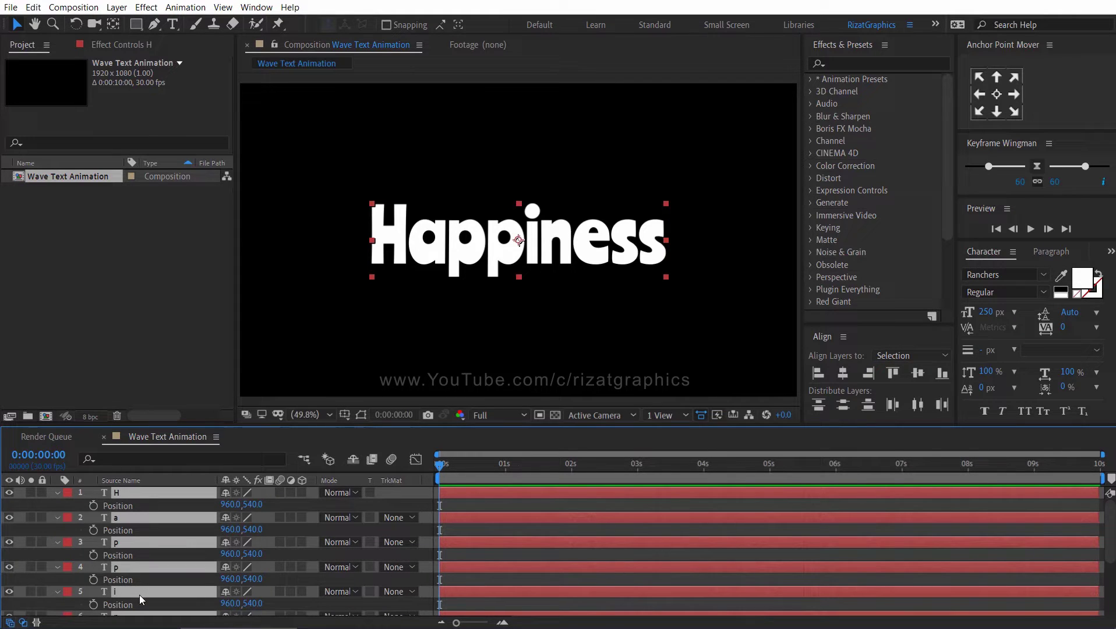
{"action": "left_click", "coordinate": [93, 506]}
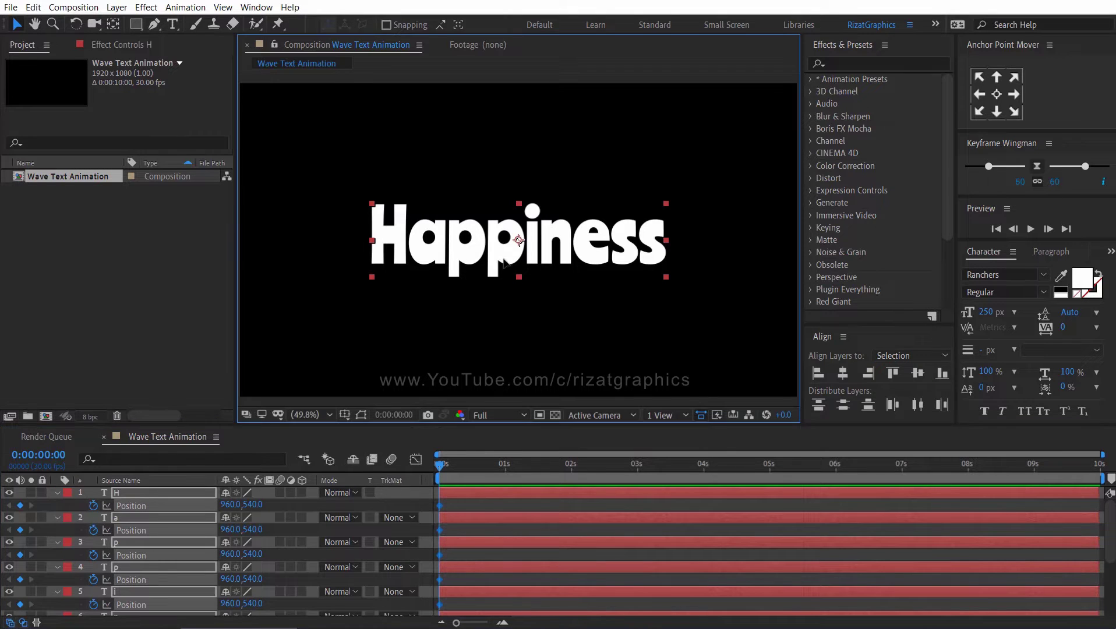
{"action": "left_click_drag", "start_coordinate": [507, 264], "coordinate": [515, 332]}
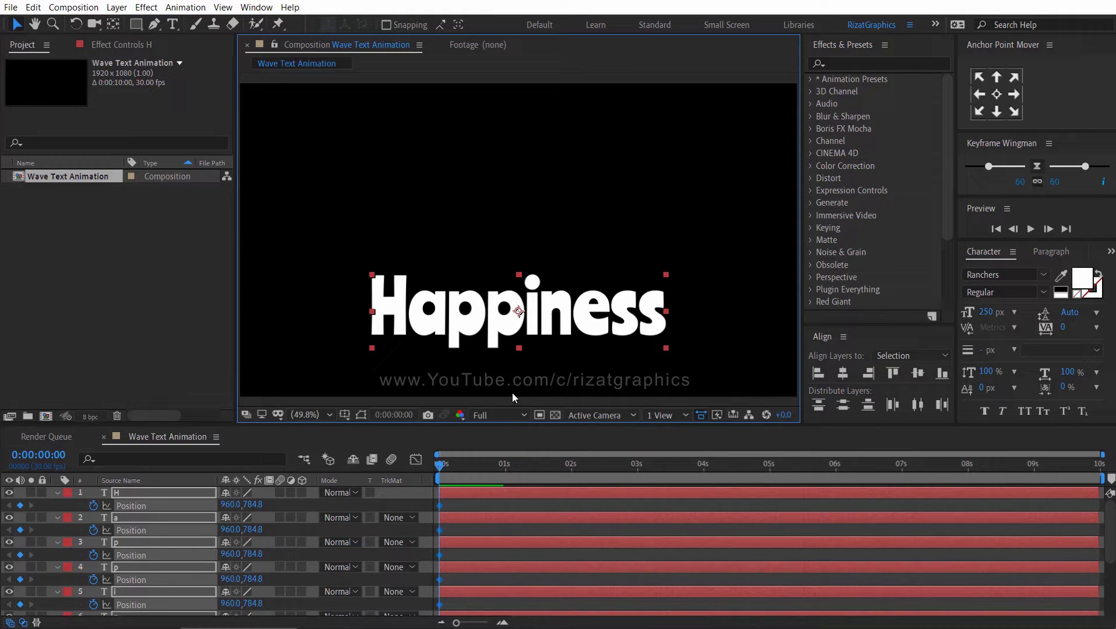
At 1 second, raise the letters to 960, 307.3 for a second Position keyframe.
{"action": "left_click", "coordinate": [505, 466]}
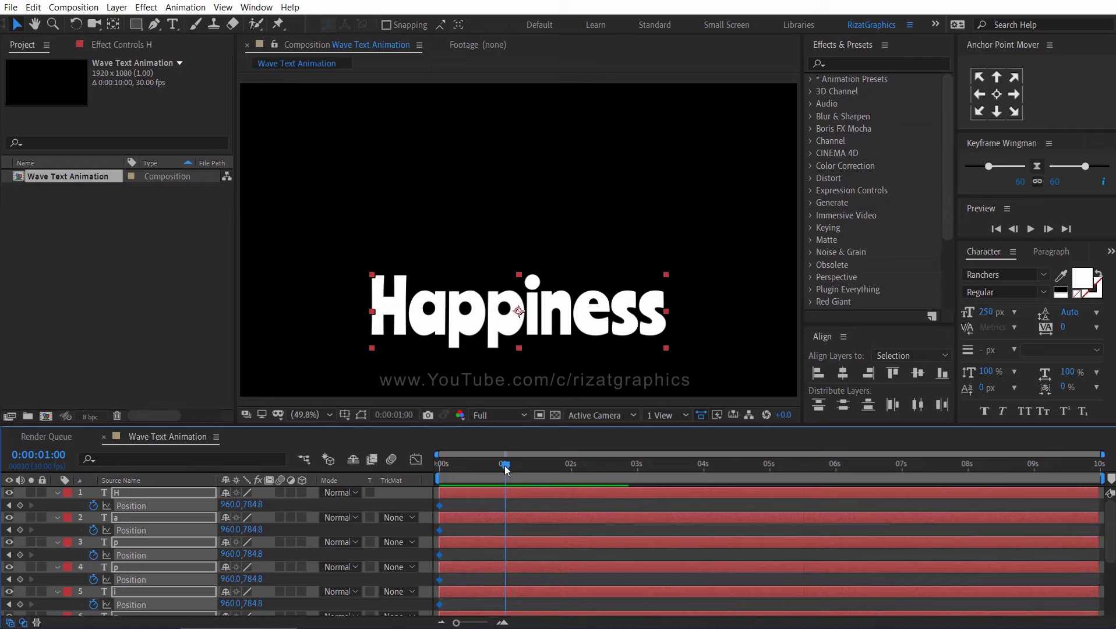
{"action": "left_click_drag", "start_coordinate": [524, 300], "coordinate": [529, 188]}
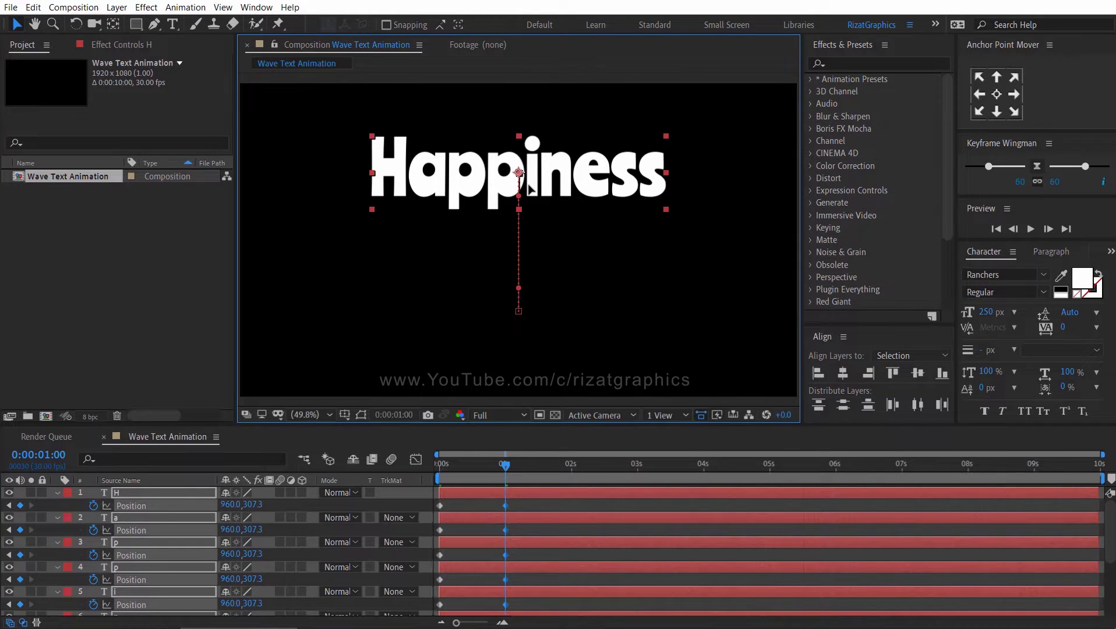
{"action": "scroll", "coordinate": [443, 582], "scroll_direction": "down", "scroll_amount": 5}
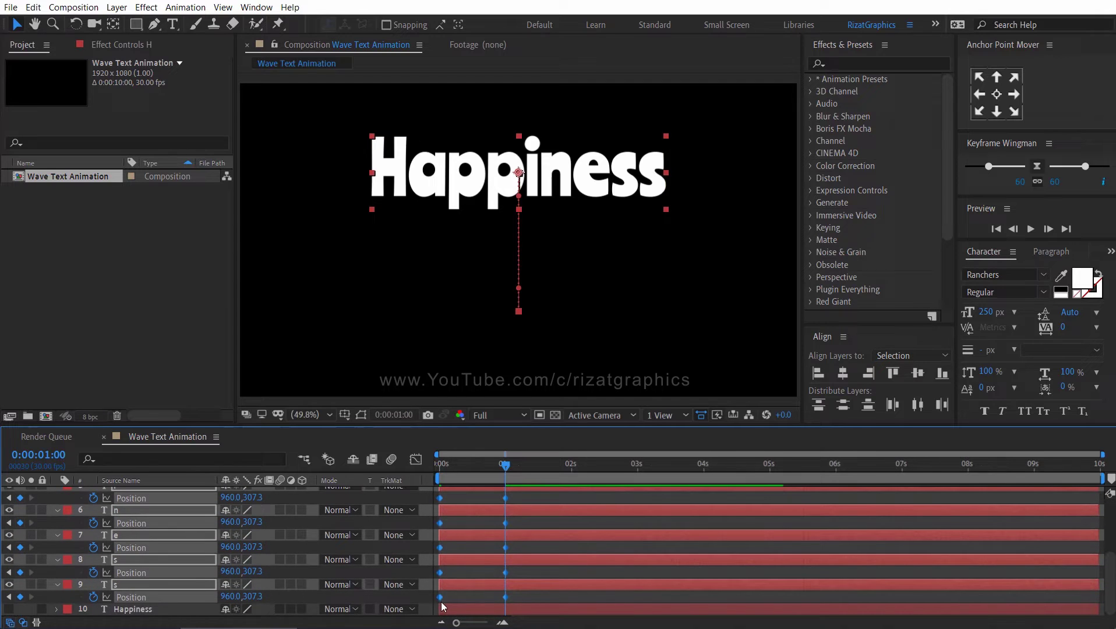
Apply Easy Ease to the Position keyframes.
{"action": "right_click", "coordinate": [441, 599]}
{"action": "mouse_move", "coordinate": [516, 589]}
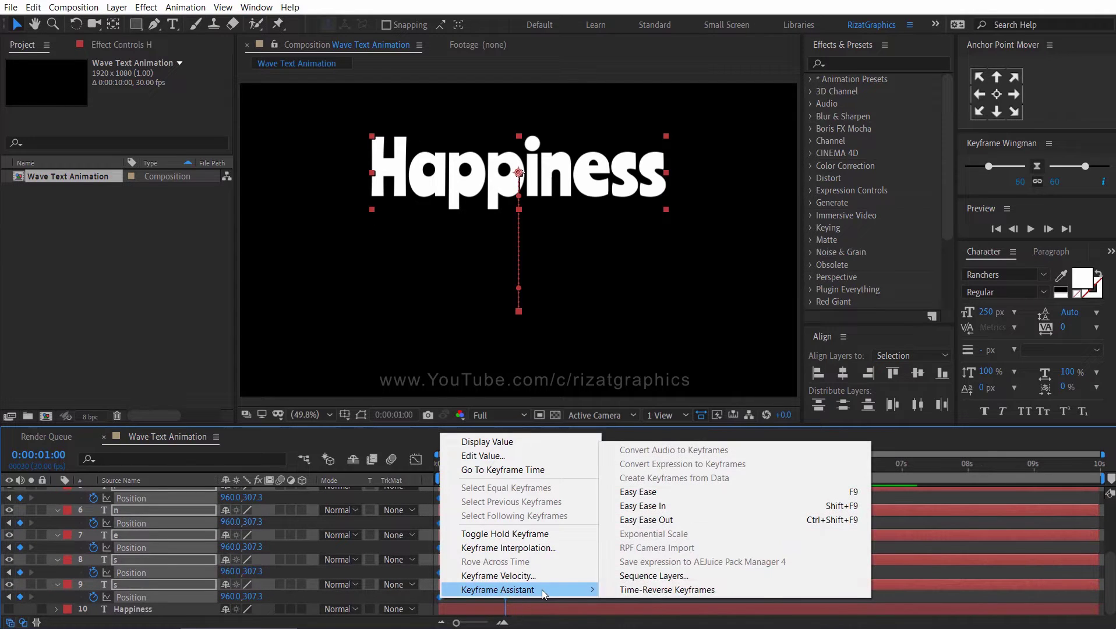
{"action": "left_click", "coordinate": [688, 493]}
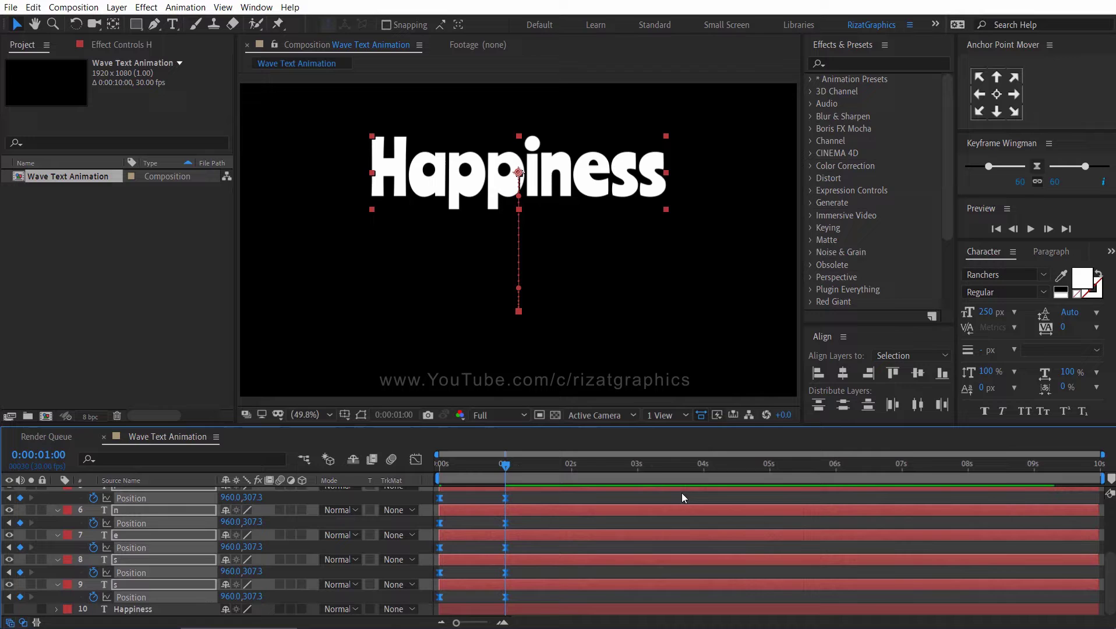
Sharpen the speed curve in the Graph Editor, then rewind to 0:00.
{"action": "left_click", "coordinate": [415, 460]}
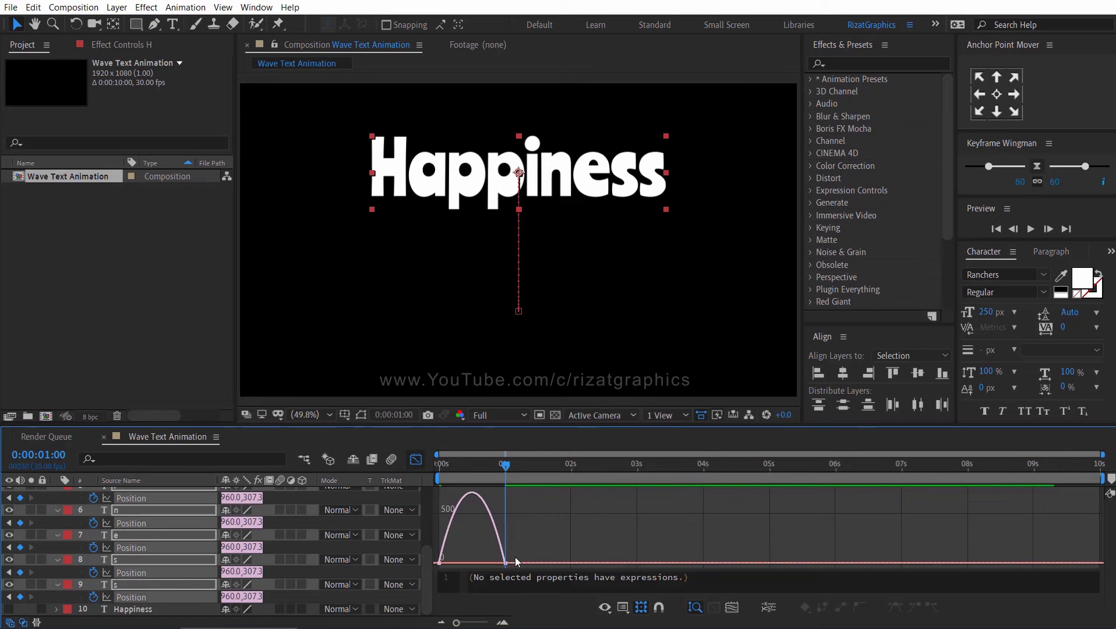
{"action": "left_click_drag", "start_coordinate": [436, 569], "coordinate": [463, 551]}
{"action": "left_click", "coordinate": [416, 460]}
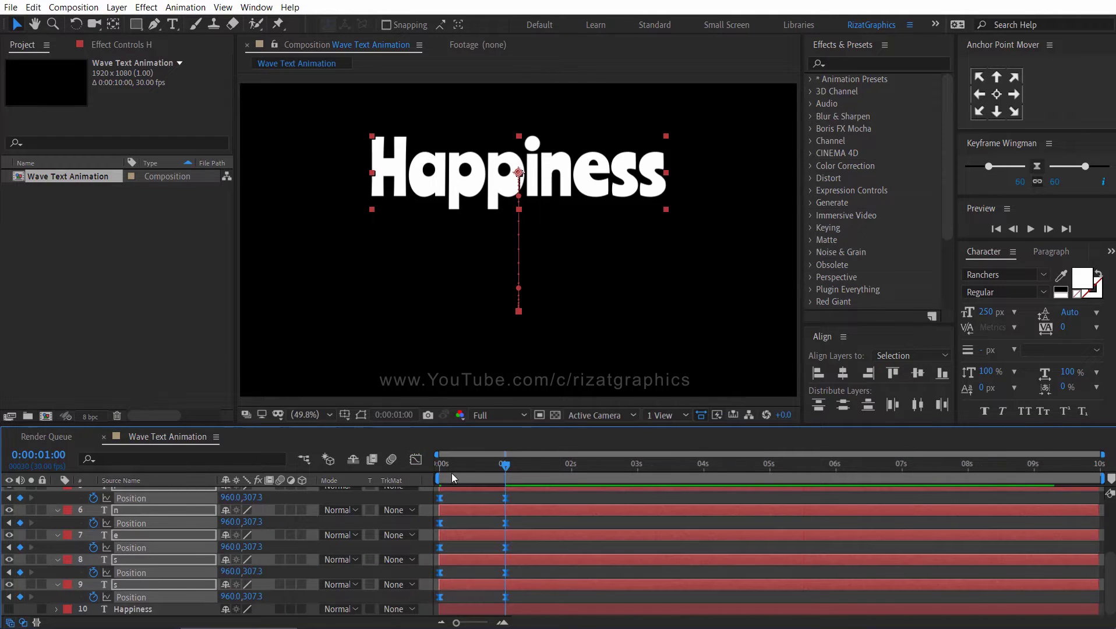
{"action": "left_click_drag", "start_coordinate": [452, 472], "coordinate": [431, 467]}
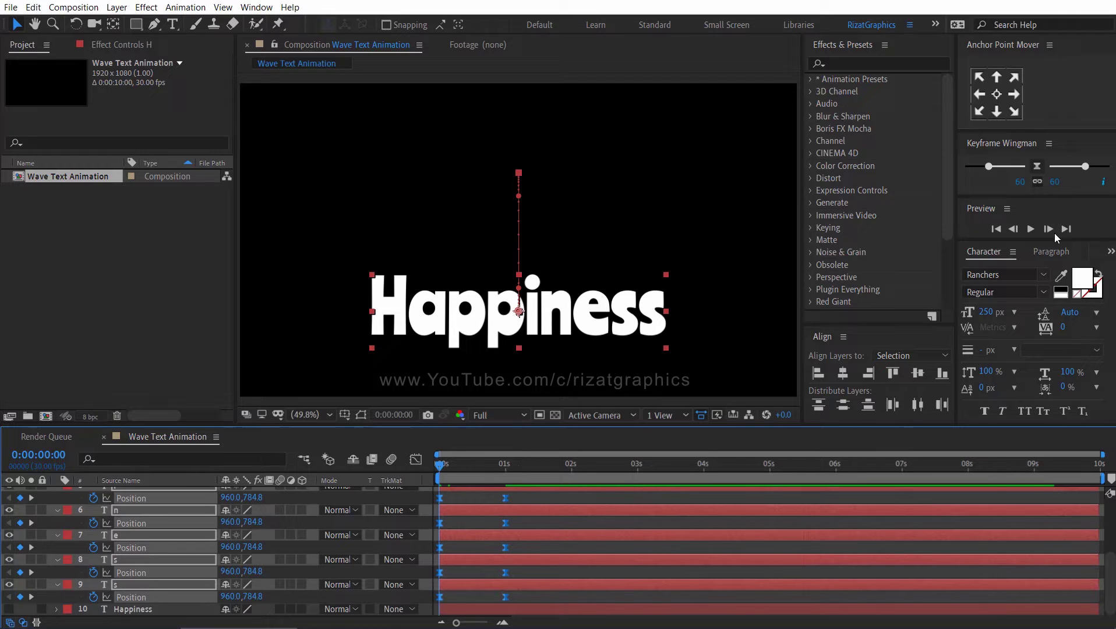
Preview the letter bounce, then deselect layers and rewind to the start.
{"action": "left_click", "coordinate": [1032, 228]}
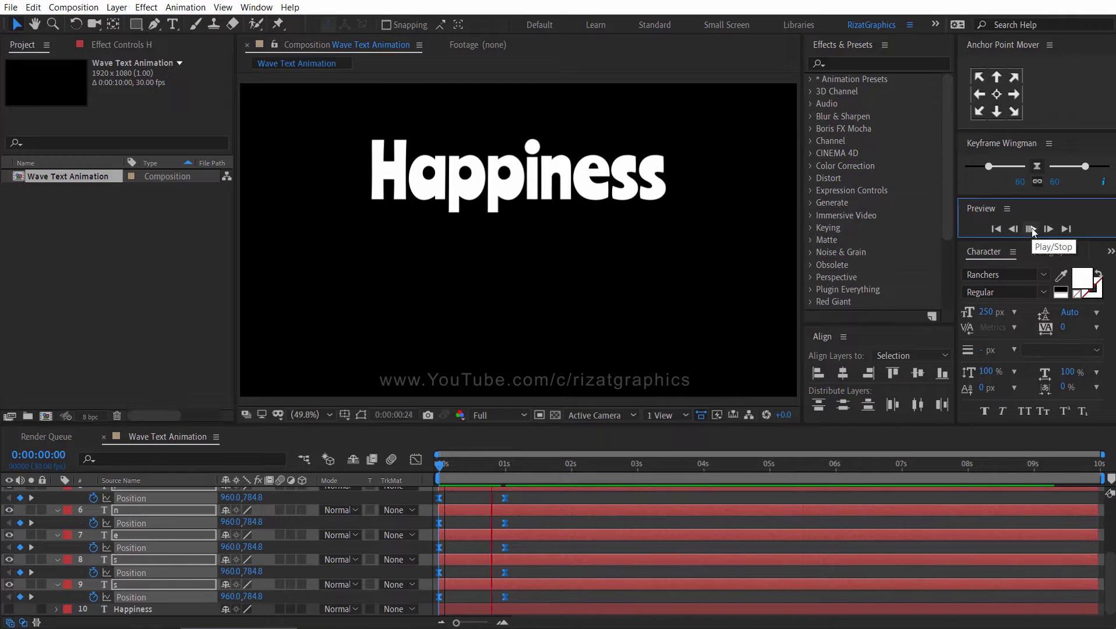
{"action": "left_click", "coordinate": [1031, 229]}
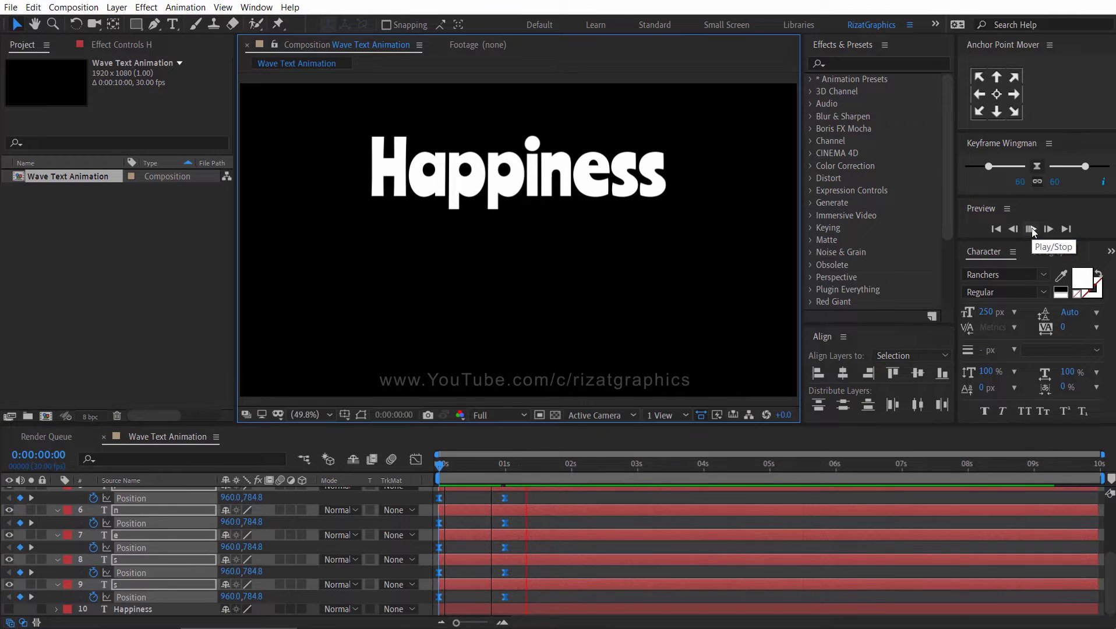
{"action": "left_click", "coordinate": [569, 500]}
{"action": "left_click_drag", "start_coordinate": [446, 476], "coordinate": [427, 472]}
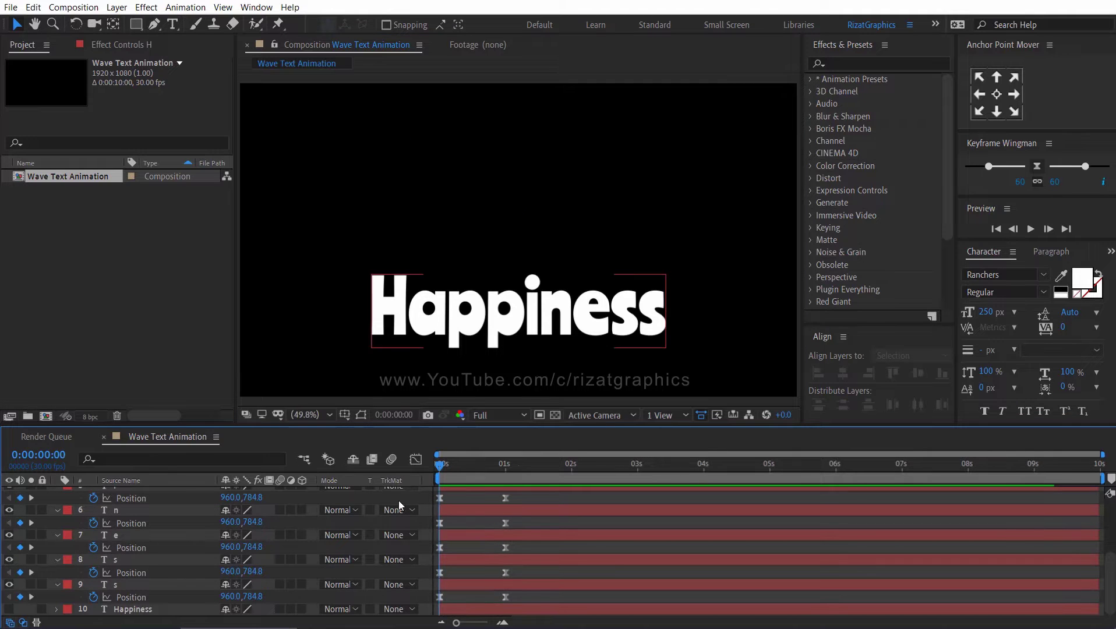
{"action": "scroll", "coordinate": [182, 526], "scroll_direction": "up", "scroll_amount": 5}
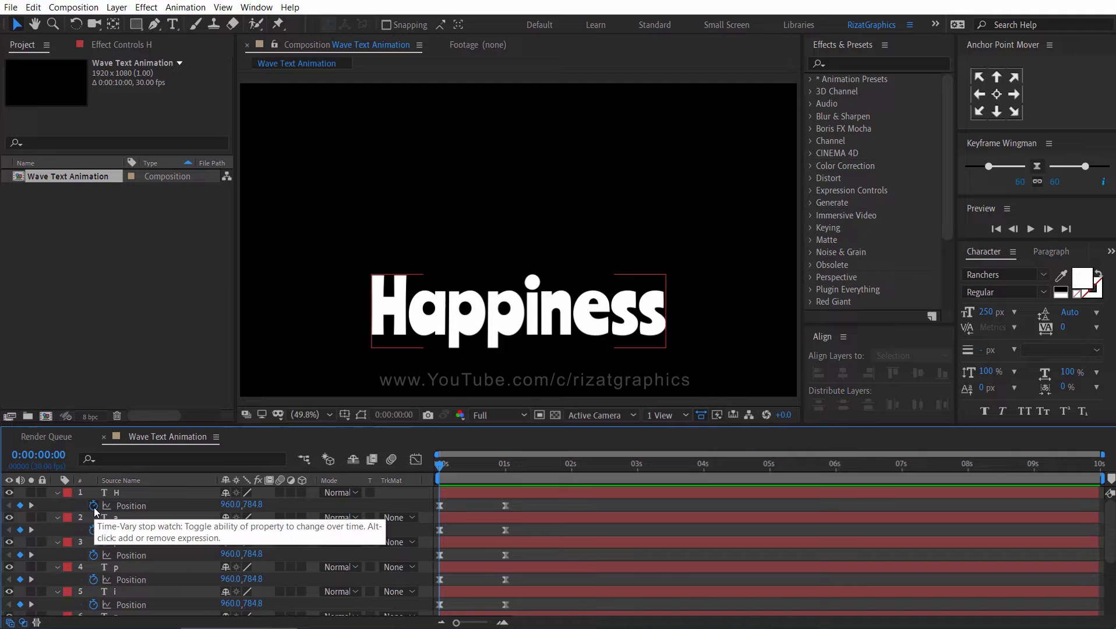
Add the expression loopOut("pingpong") to the H layer's Position.
{"action": "left_click", "coordinate": [93, 506], "text": "alt"}
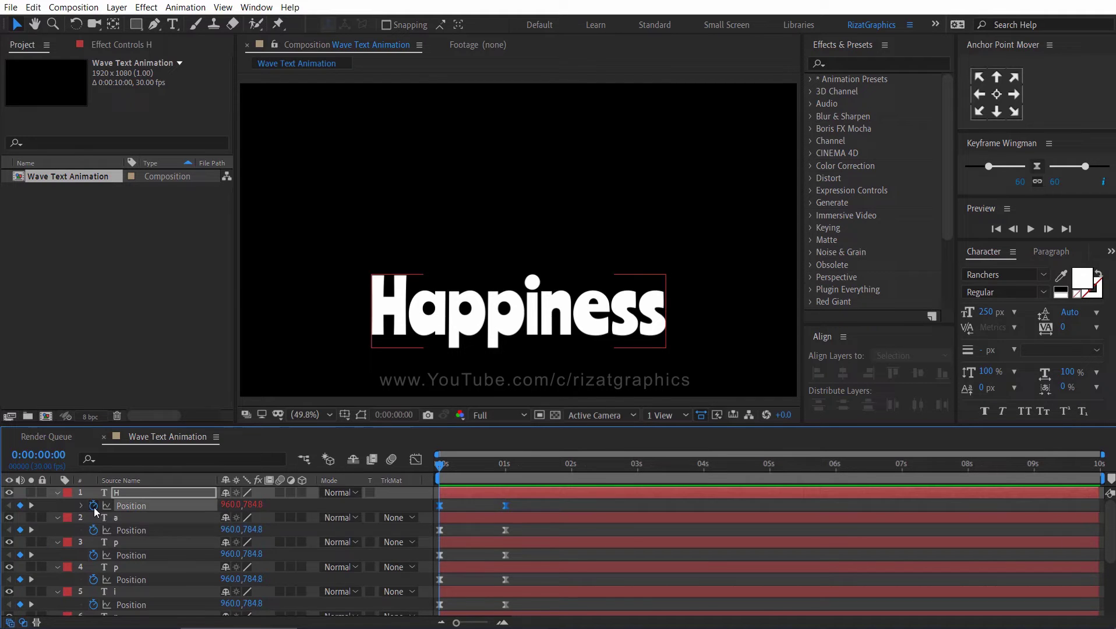
{"action": "type", "text": "loop"}
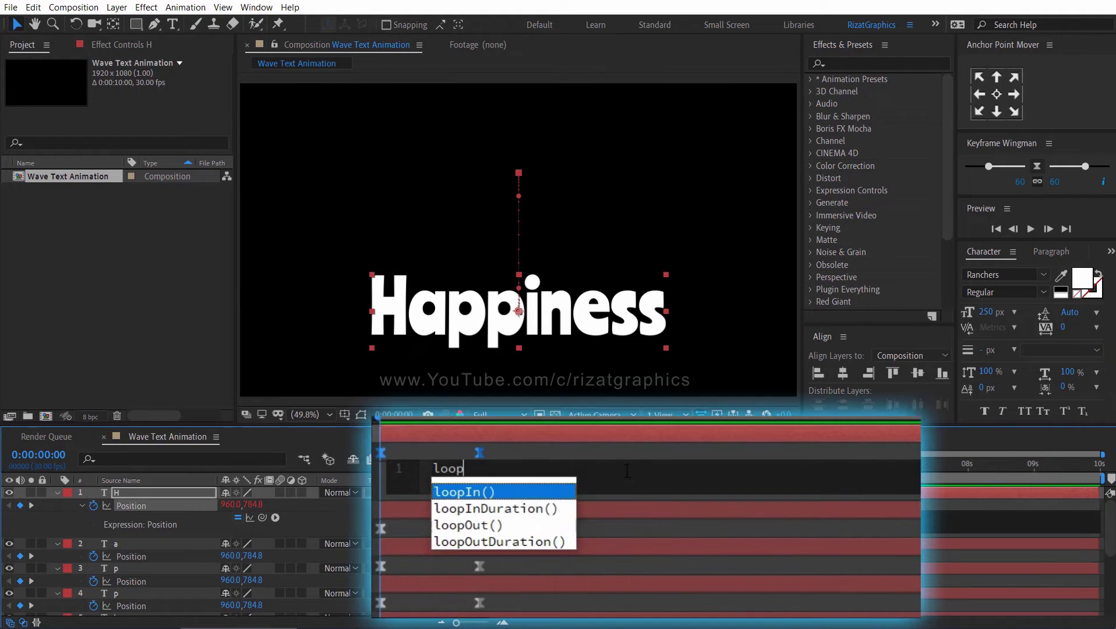
{"action": "type", "text": "O"}
{"action": "key", "text": "Return"}
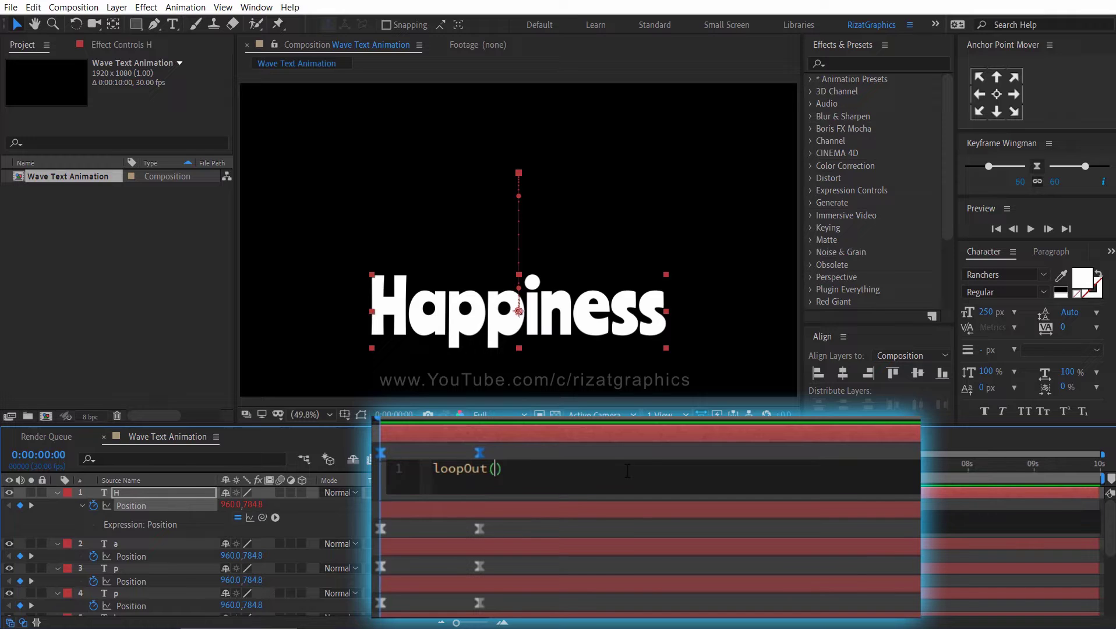
{"action": "type", "text": "\"p"}
{"action": "key", "text": "Return"}
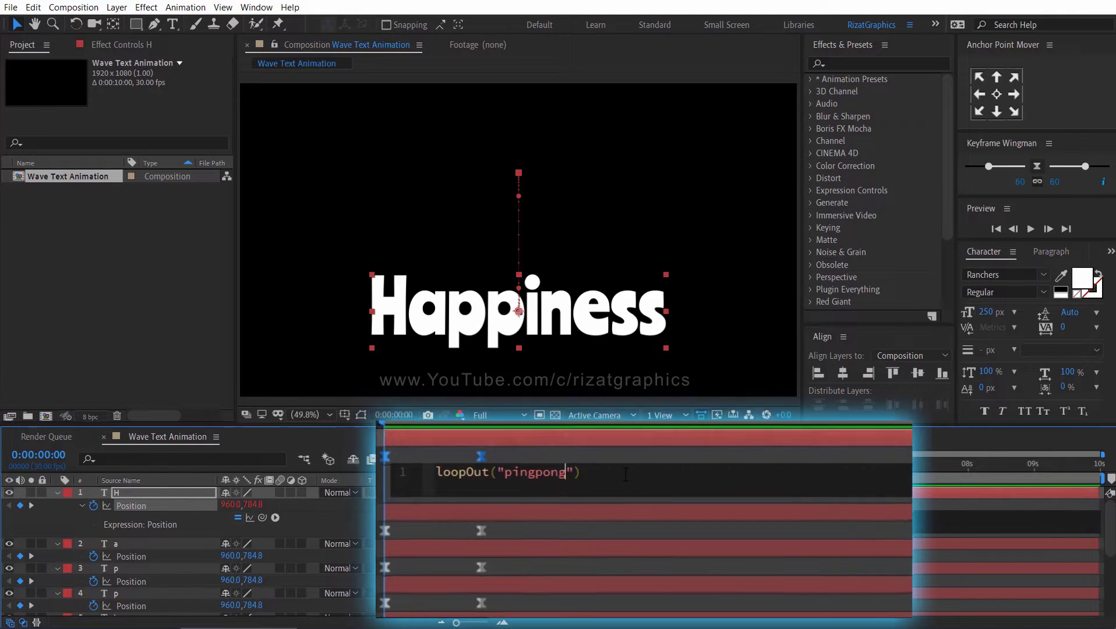
{"action": "left_click", "coordinate": [440, 470]}
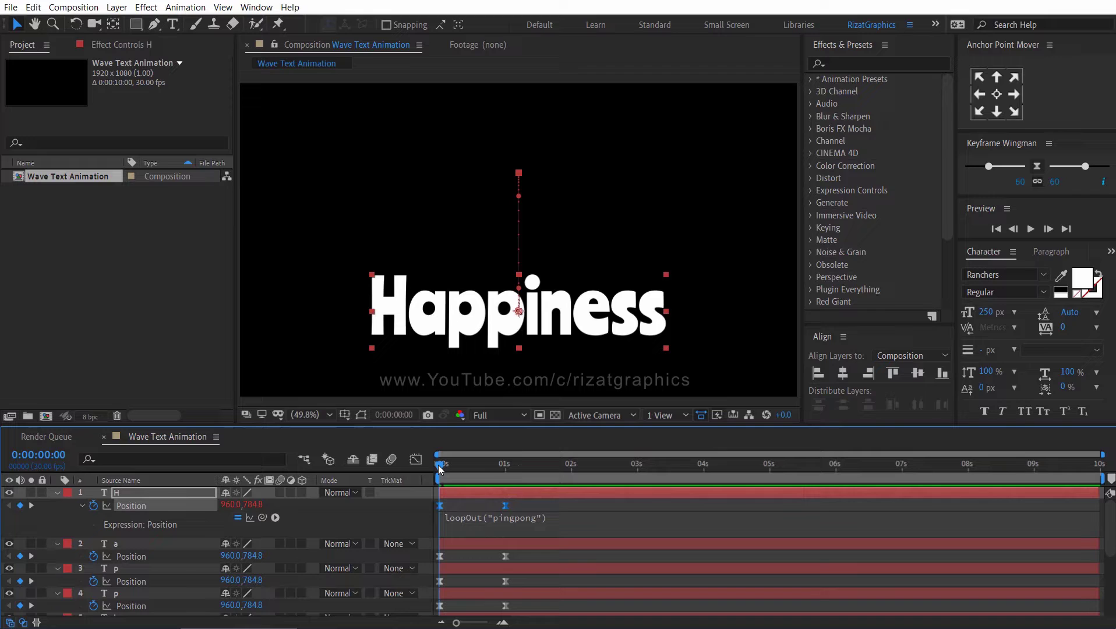
{"action": "left_click", "coordinate": [1029, 231]}
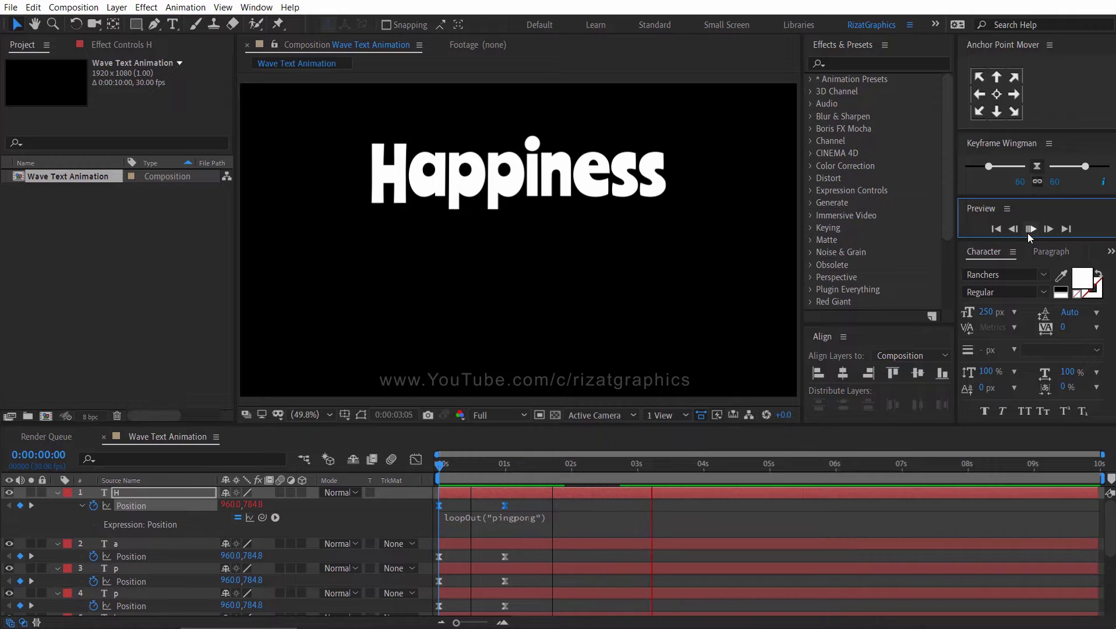
{"action": "left_click", "coordinate": [1029, 230]}
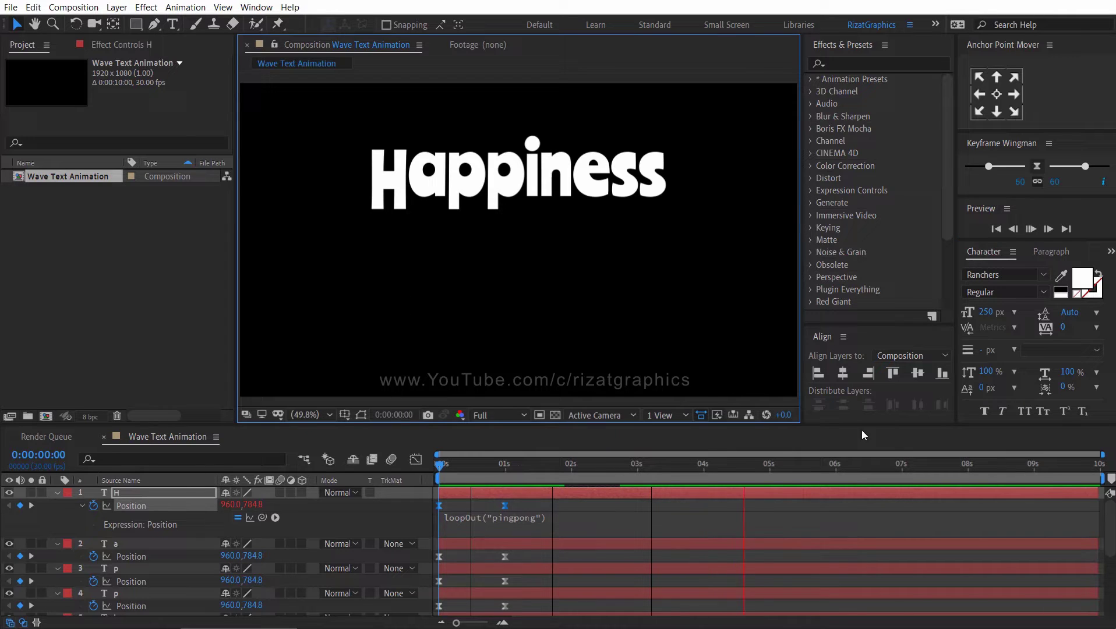
{"action": "key", "text": "Home"}
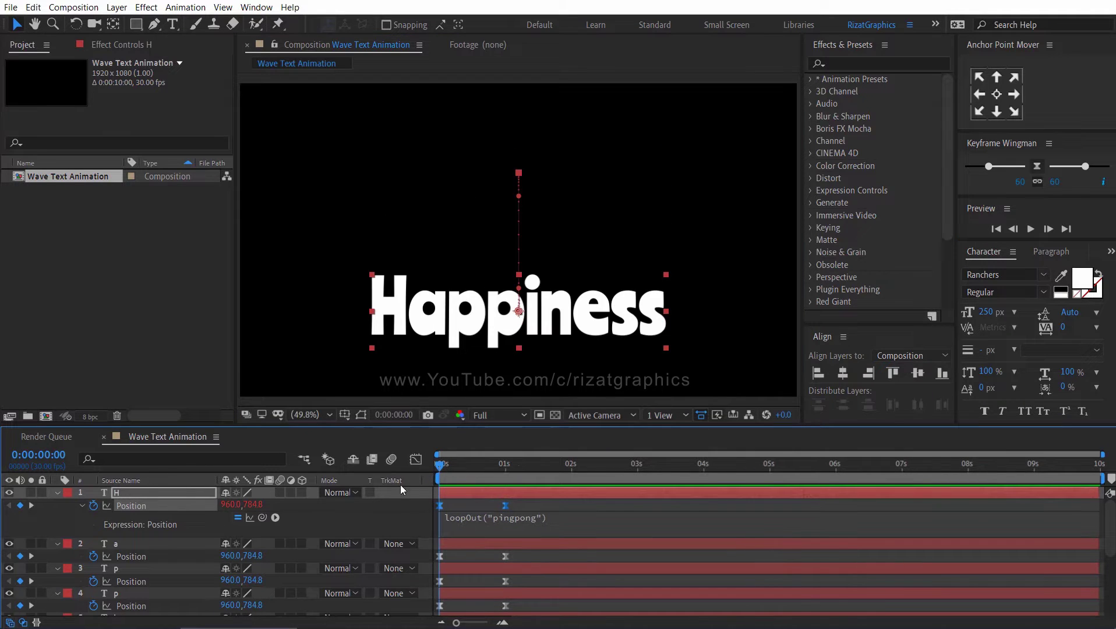
Copy only the Position expression from the H layer.
{"action": "right_click", "coordinate": [138, 507]}
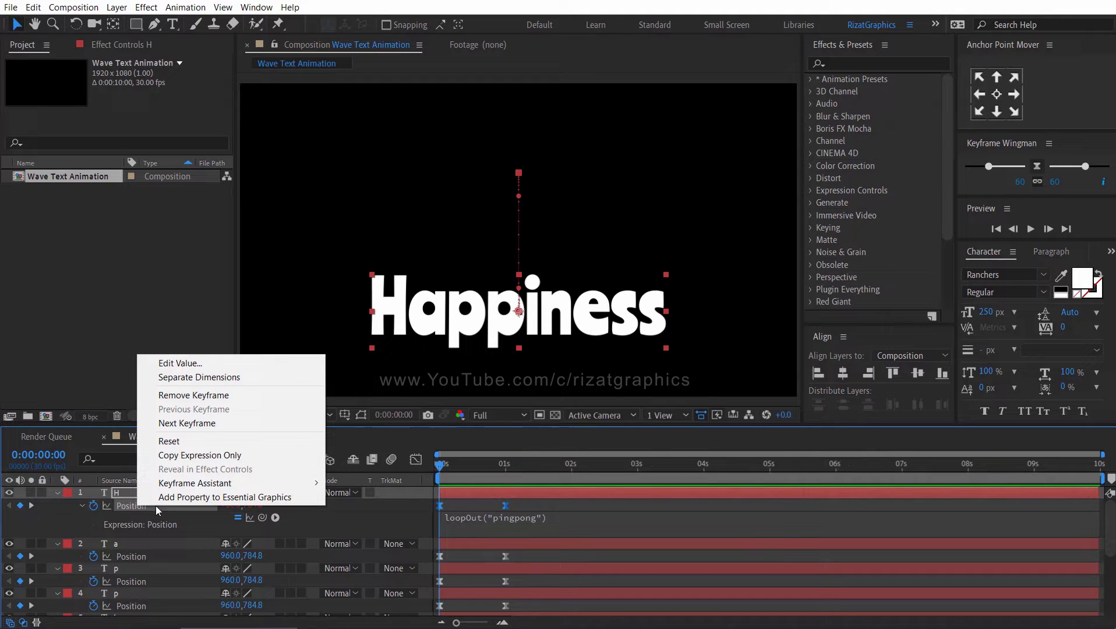
{"action": "left_click", "coordinate": [287, 458]}
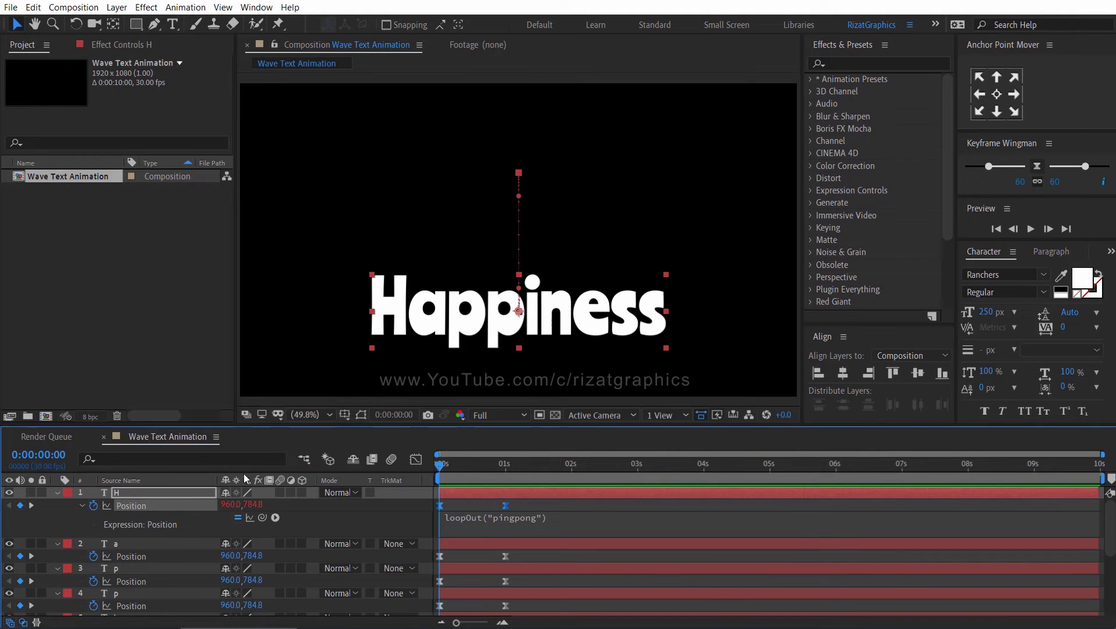
{"action": "left_click", "coordinate": [58, 495]}
Paste the expression onto letter layers a through s.
{"action": "left_click", "coordinate": [142, 507]}
{"action": "scroll", "coordinate": [141, 541], "scroll_direction": "down", "scroll_amount": 4}
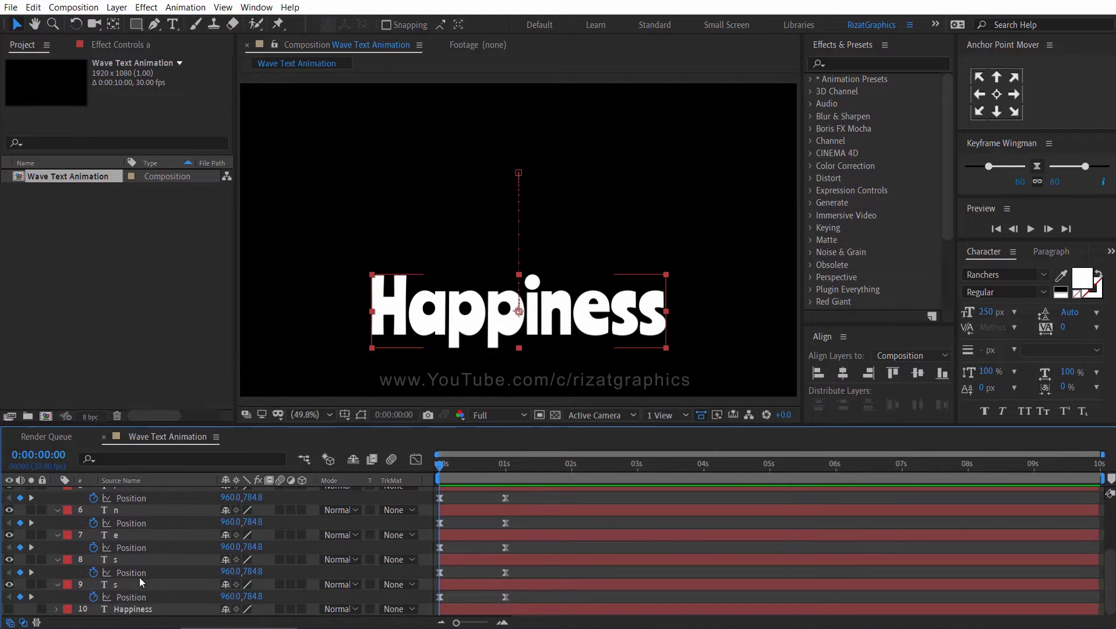
{"action": "left_click", "coordinate": [137, 585], "text": "shift"}
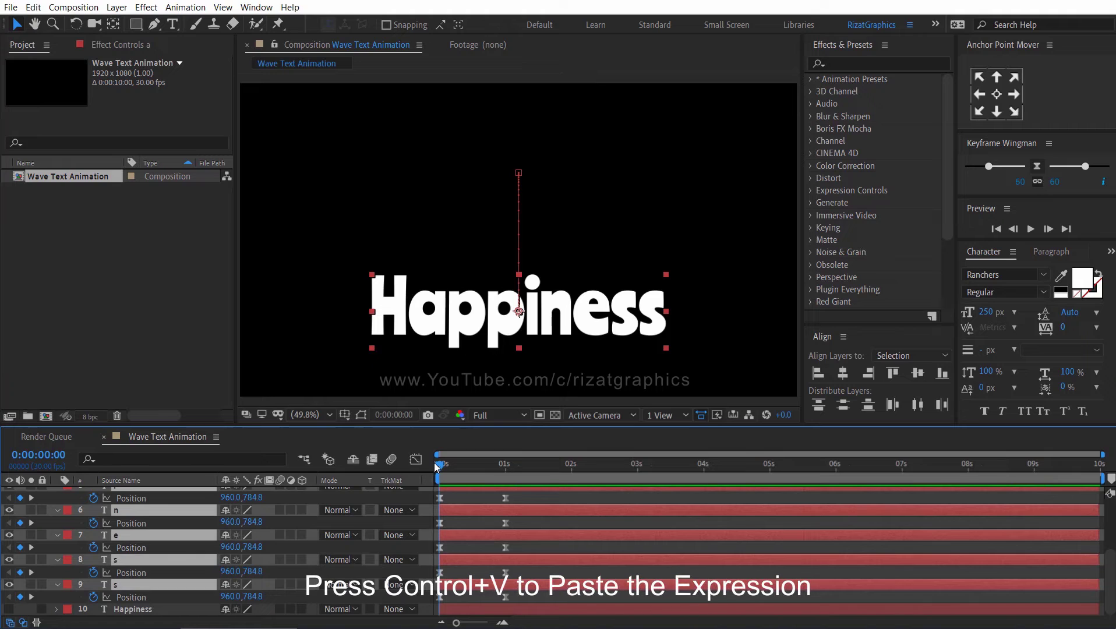
{"action": "key", "text": "ctrl+v"}
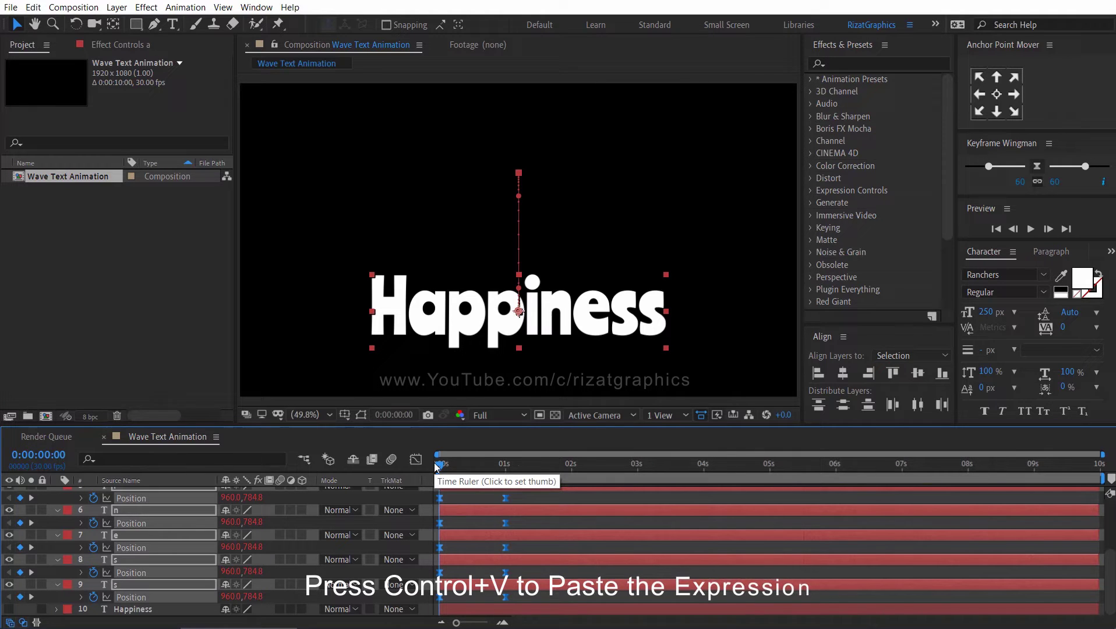
Preview the looping wave, then select all nine letter layers H through s.
{"action": "left_click", "coordinate": [1032, 232]}
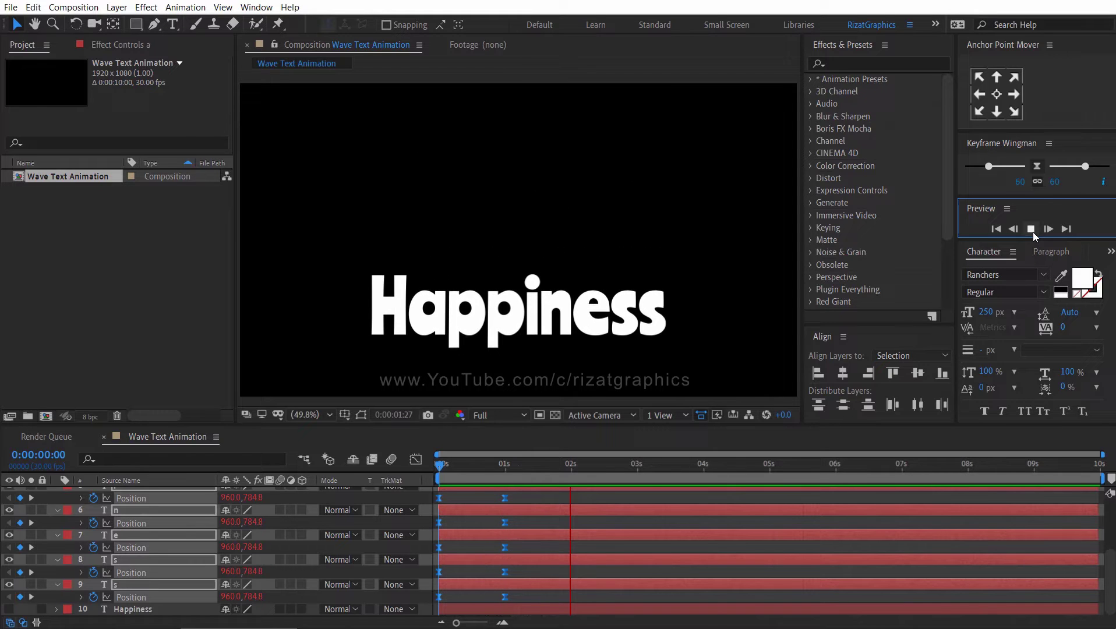
{"action": "left_click", "coordinate": [1032, 232]}
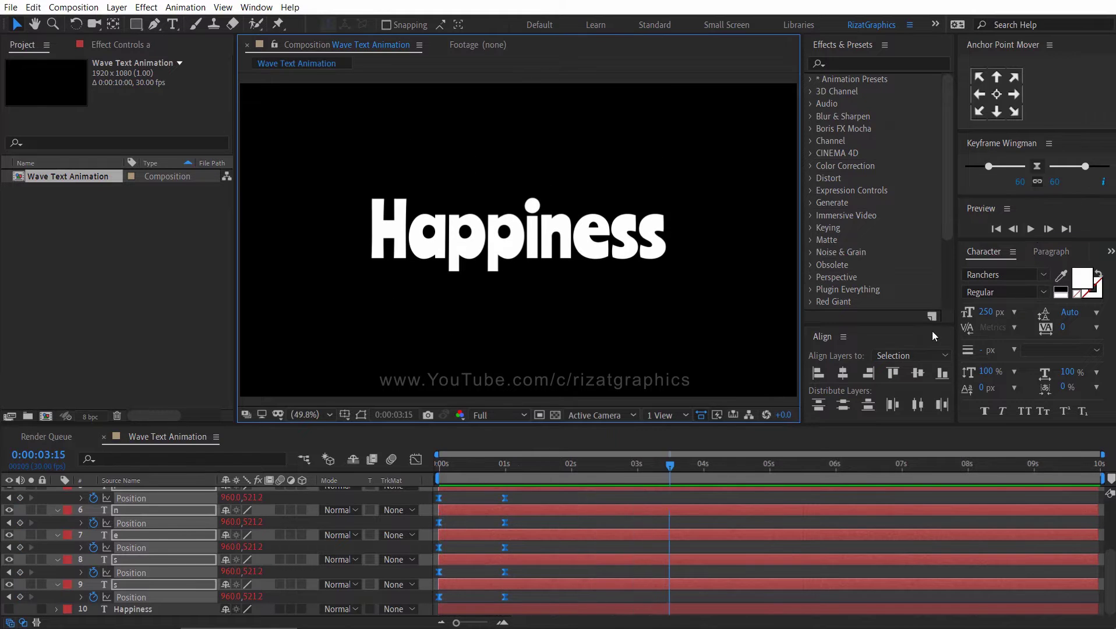
{"action": "scroll", "coordinate": [165, 500], "scroll_direction": "up", "scroll_amount": 4}
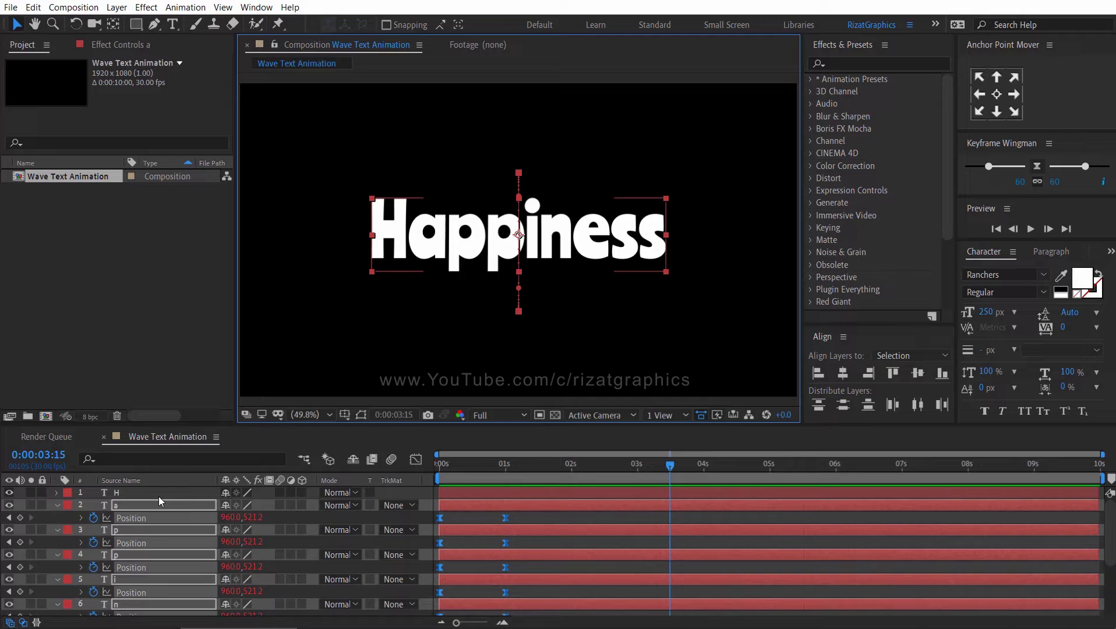
{"action": "left_click", "coordinate": [158, 495]}
{"action": "scroll", "coordinate": [145, 571], "scroll_direction": "down", "scroll_amount": 4}
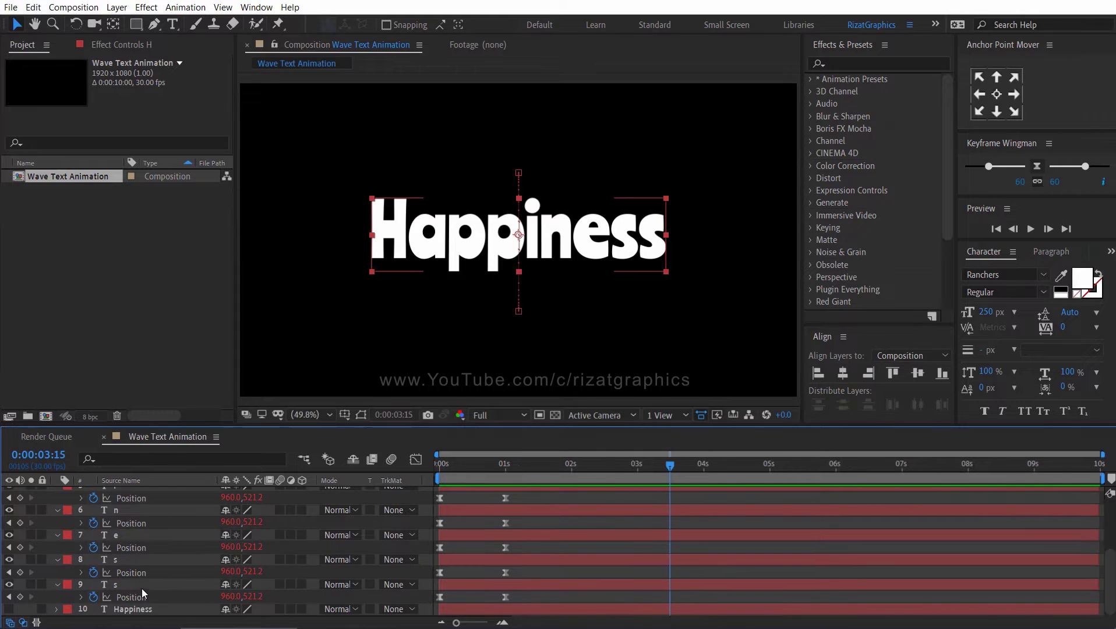
{"action": "left_click", "coordinate": [141, 585], "text": "shift"}
Trim the selected letter layers' out points to 0:00:00:02 with Alt+].
{"action": "key", "text": "p"}
{"action": "left_click", "coordinate": [438, 465]}
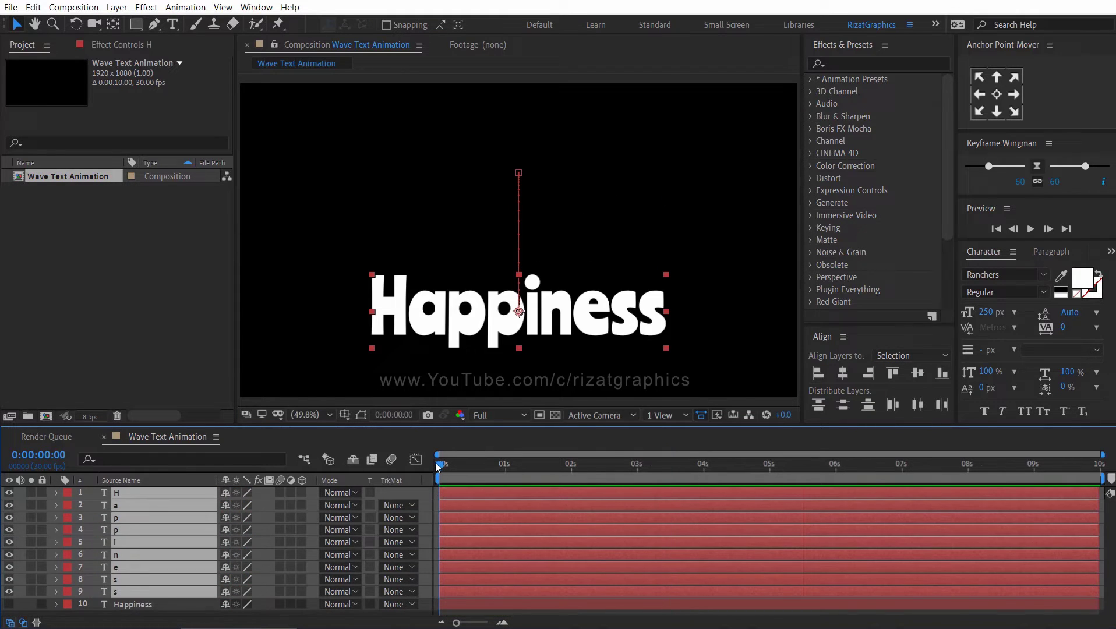
{"action": "key", "text": "Page_Down"}
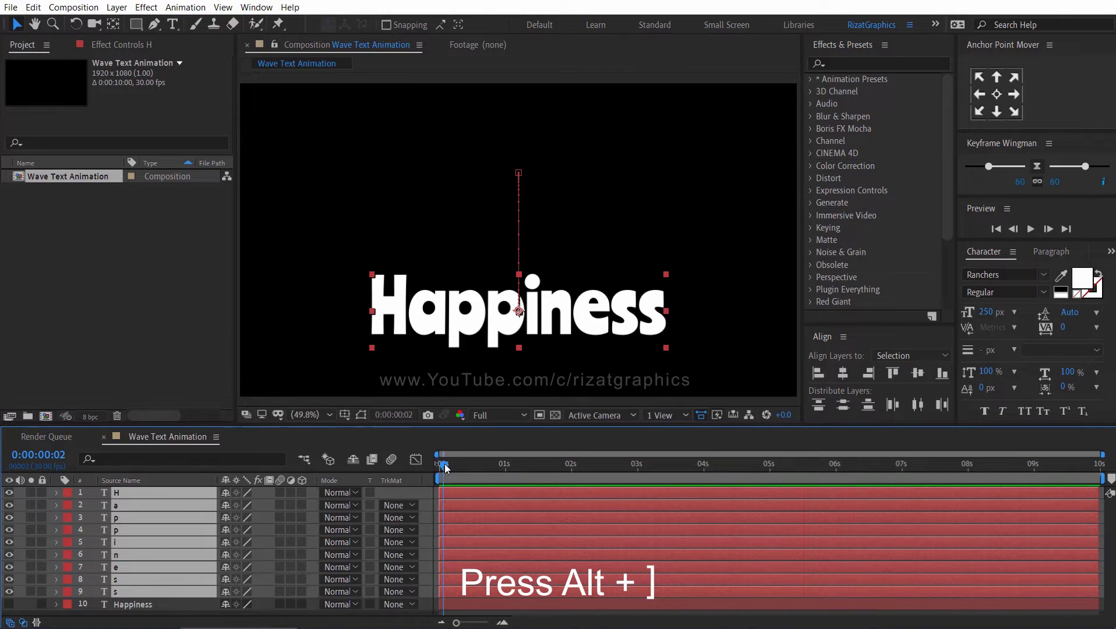
{"action": "key", "text": "alt+bracketright"}
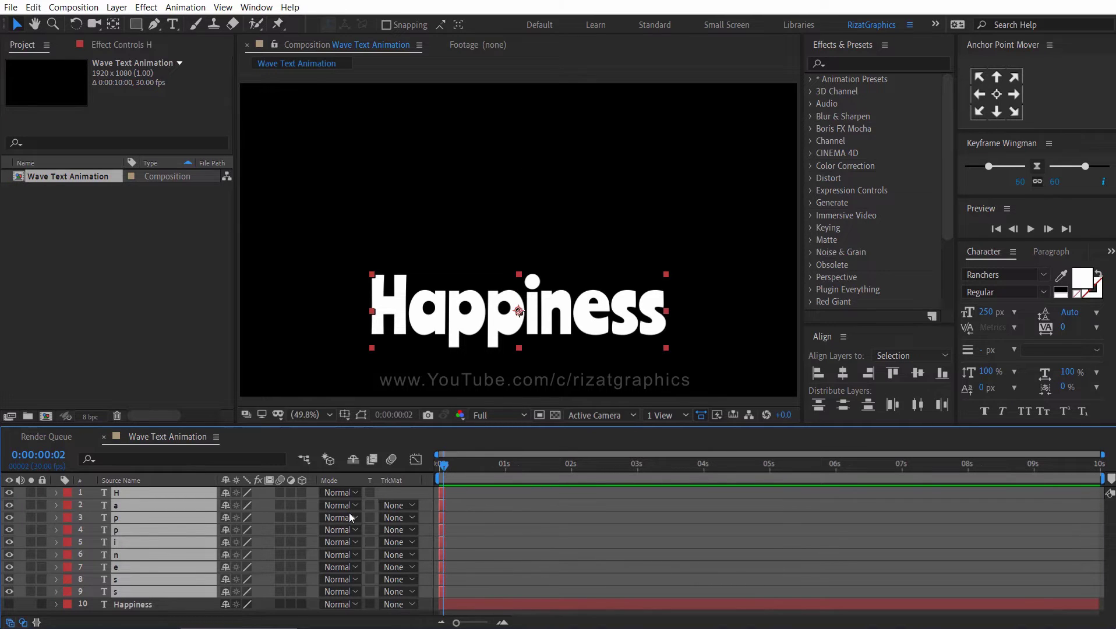
Run Keyframe Assistant > Sequence Layers to stagger the letter layers two frames apart.
{"action": "right_click", "coordinate": [200, 513]}
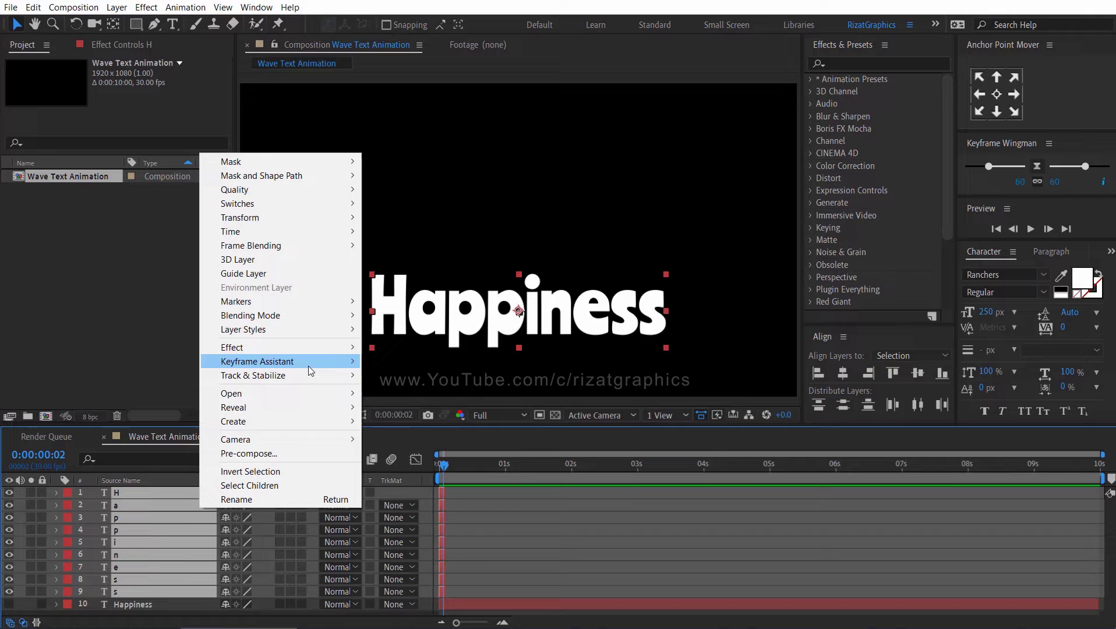
{"action": "mouse_move", "coordinate": [308, 362]}
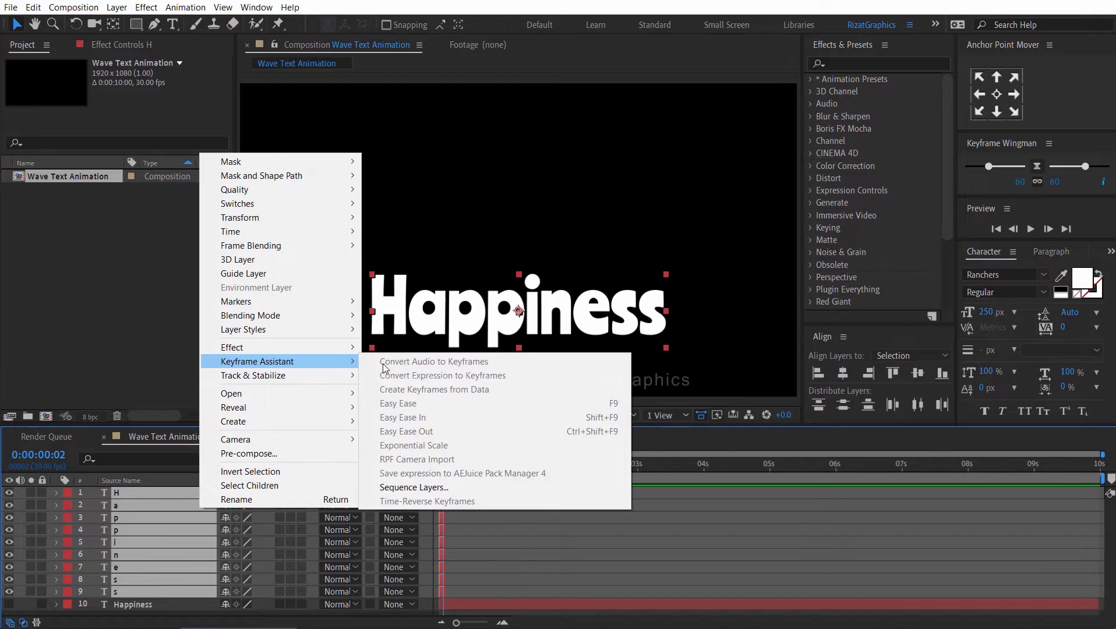
{"action": "left_click", "coordinate": [474, 487]}
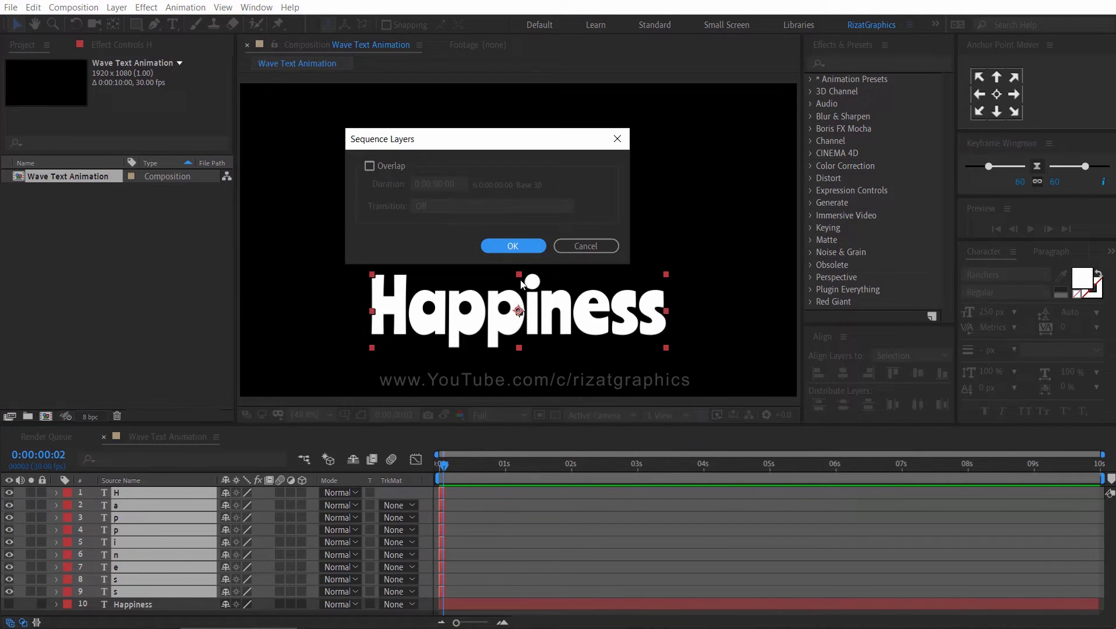
{"action": "left_click", "coordinate": [517, 247]}
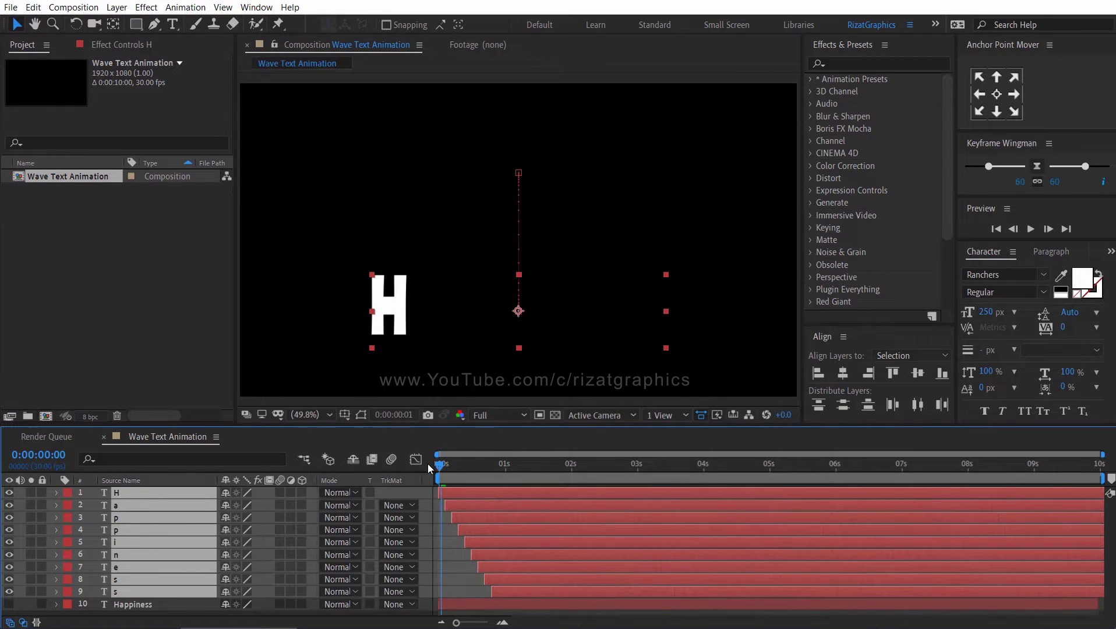
{"action": "key", "text": "Home"}
{"action": "left_click", "coordinate": [1027, 230]}
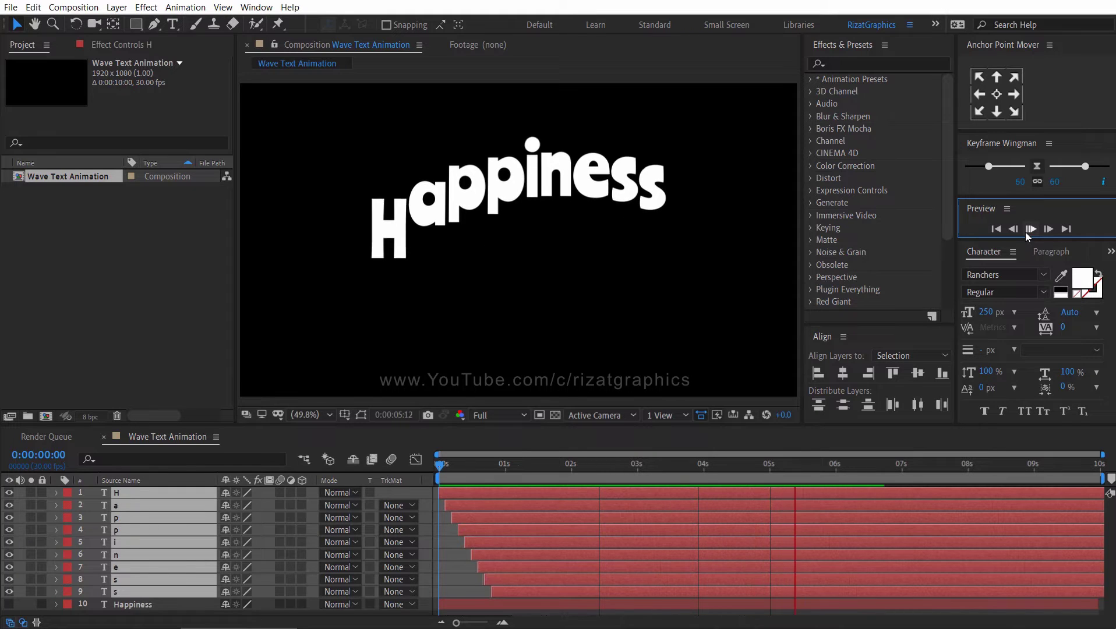
{"action": "key", "text": "space"}
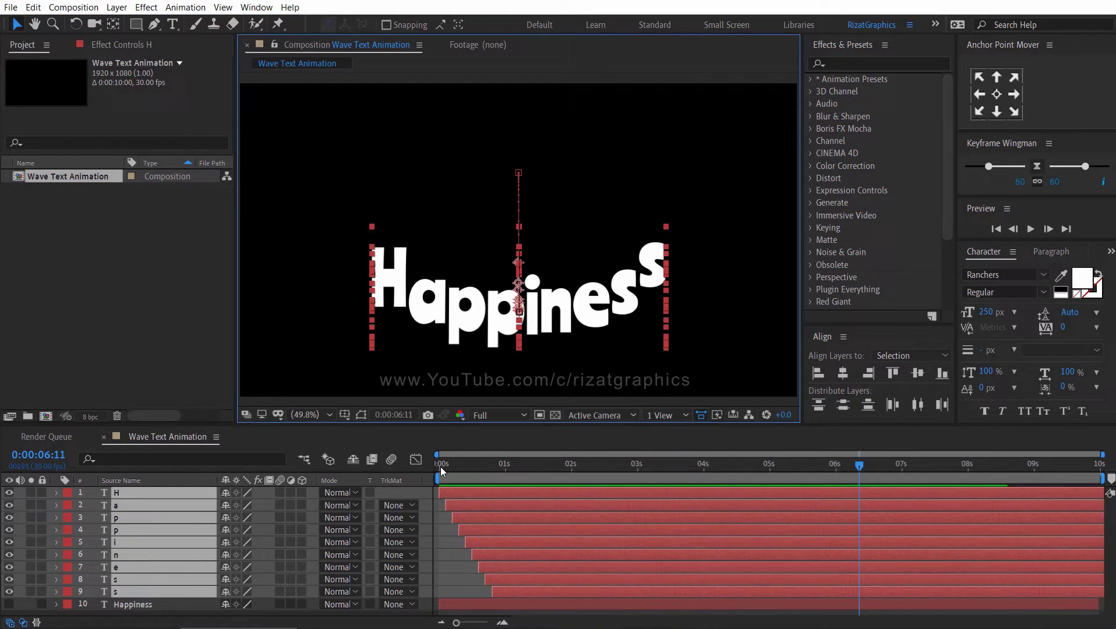
{"action": "left_click", "coordinate": [434, 466]}
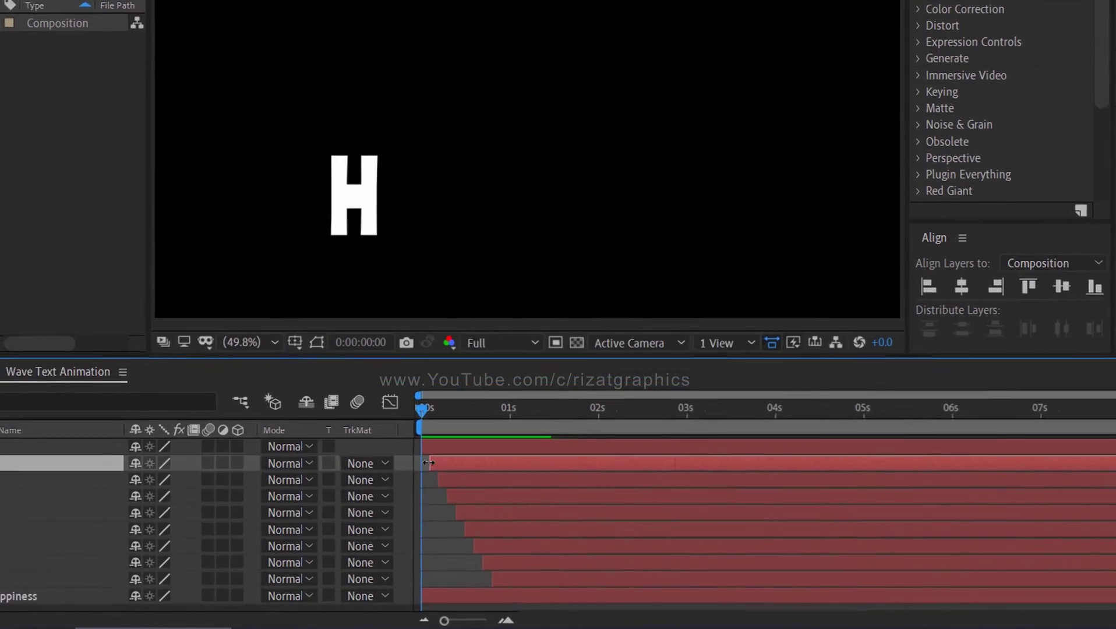
Drag the in-points of letter layers 2–9 back to 0s so the whole word shows at 0:00:00:00.
{"action": "left_click_drag", "start_coordinate": [446, 506], "coordinate": [442, 506]}
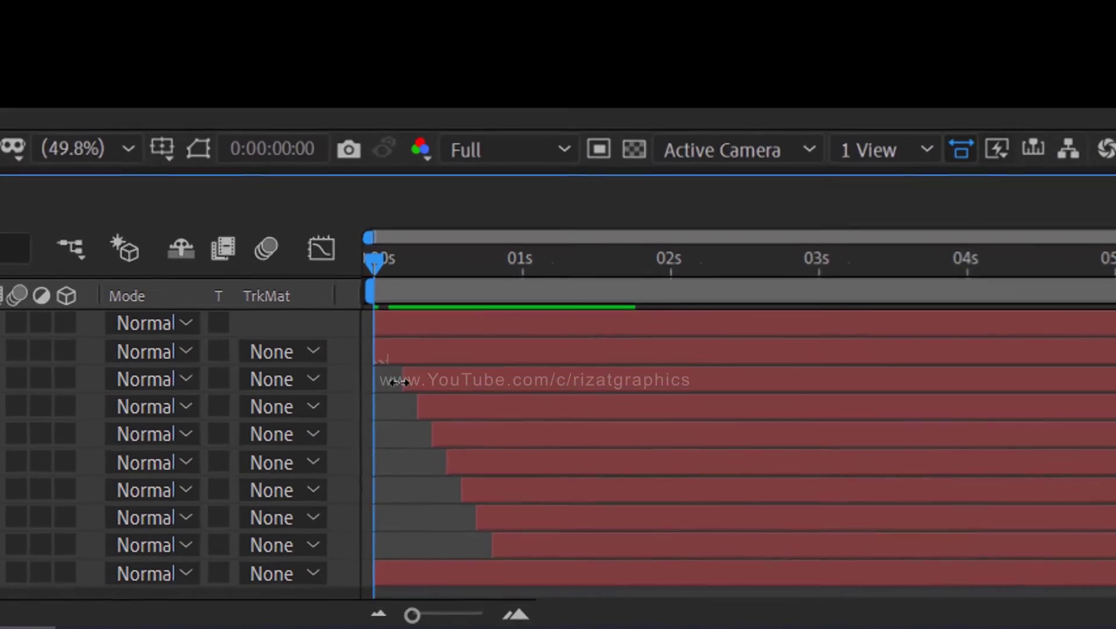
{"action": "left_click_drag", "start_coordinate": [428, 452], "coordinate": [409, 451]}
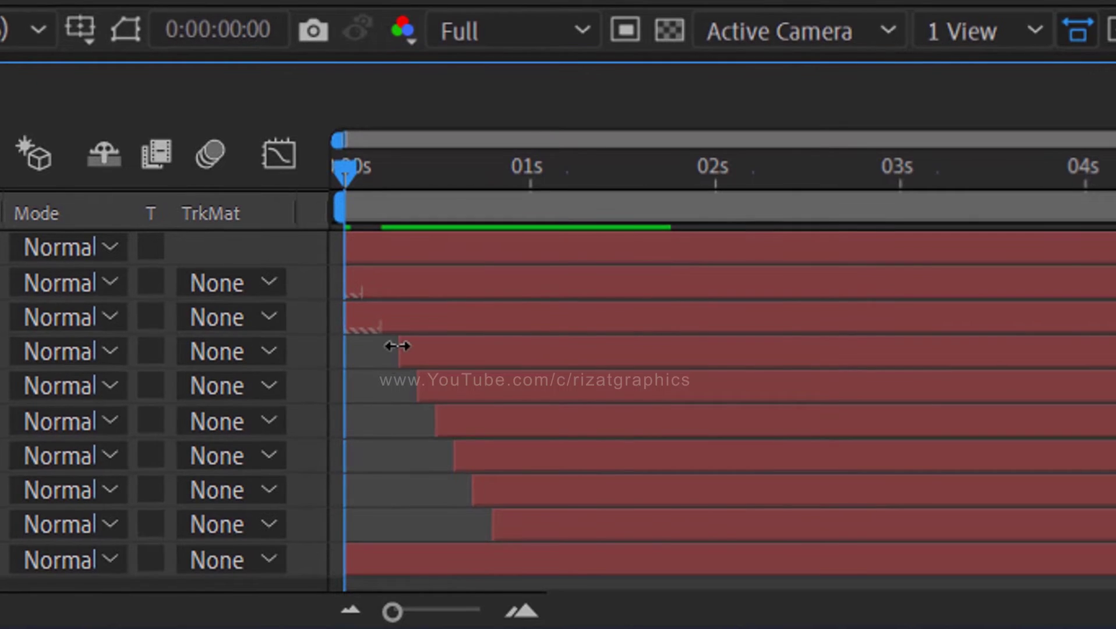
{"action": "left_click_drag", "start_coordinate": [400, 364], "coordinate": [373, 357]}
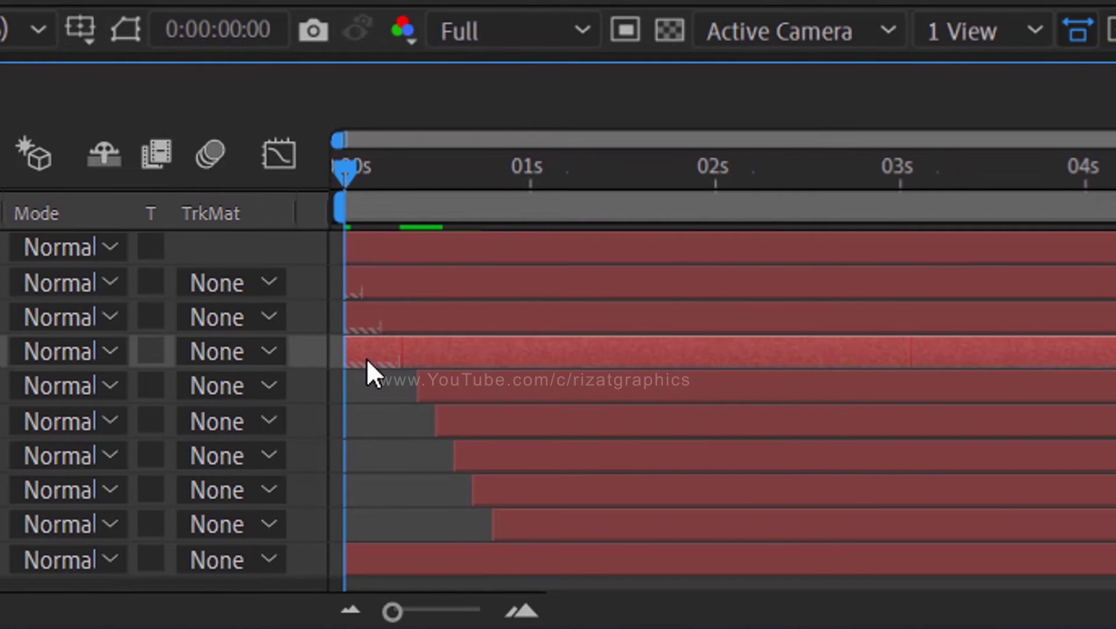
{"action": "left_click_drag", "start_coordinate": [417, 386], "coordinate": [369, 382]}
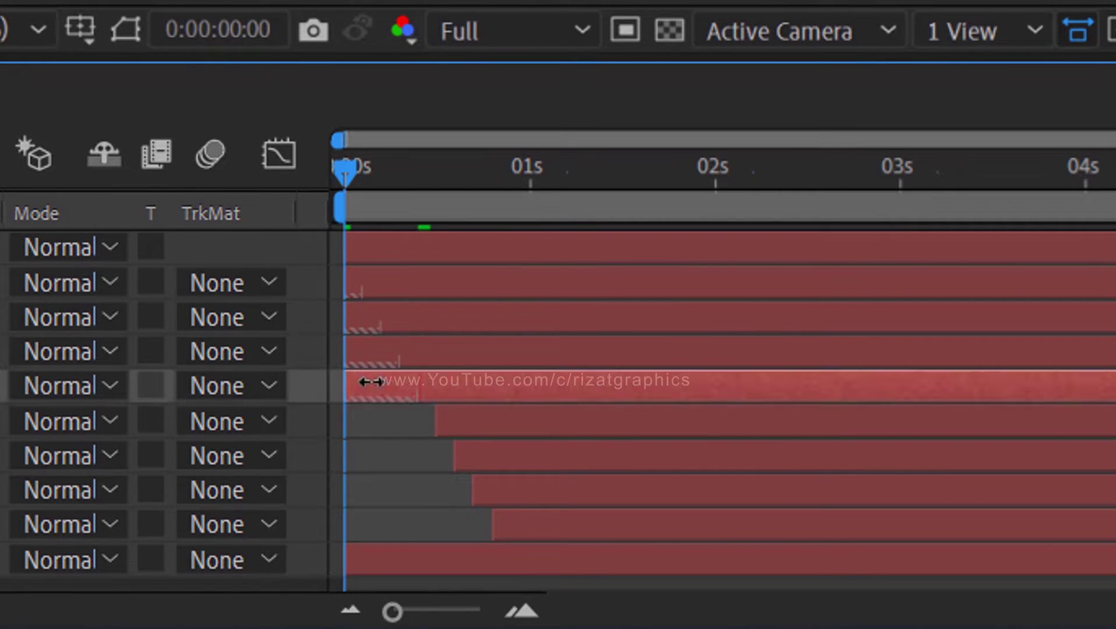
{"action": "left_click_drag", "start_coordinate": [436, 420], "coordinate": [367, 419]}
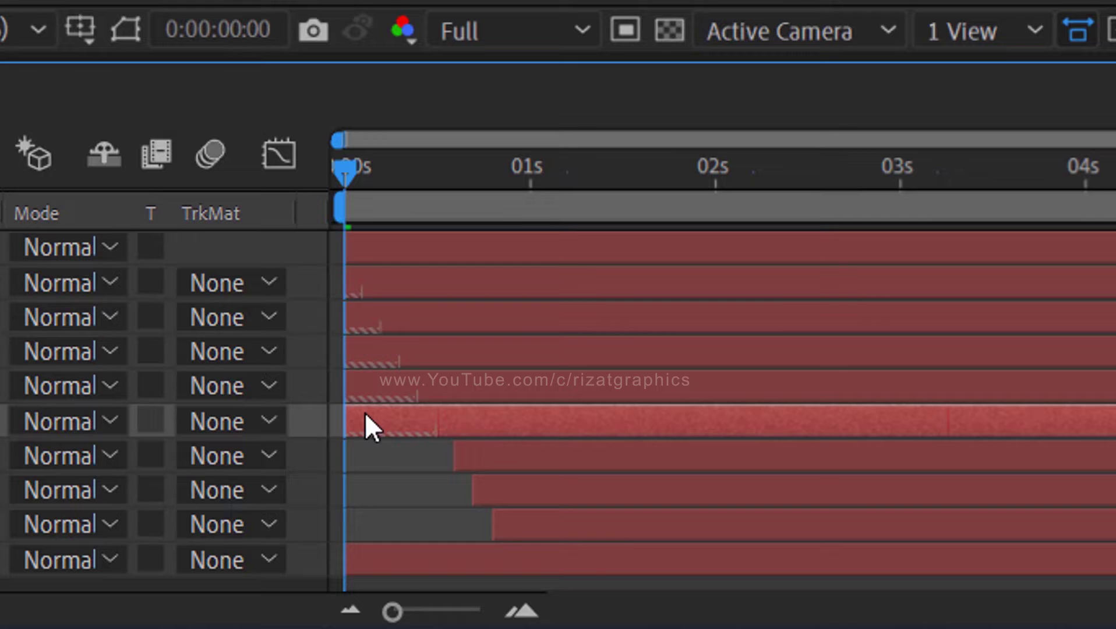
{"action": "left_click_drag", "start_coordinate": [455, 456], "coordinate": [368, 455]}
{"action": "left_click_drag", "start_coordinate": [473, 490], "coordinate": [347, 490]}
{"action": "left_click_drag", "start_coordinate": [493, 525], "coordinate": [361, 526]}
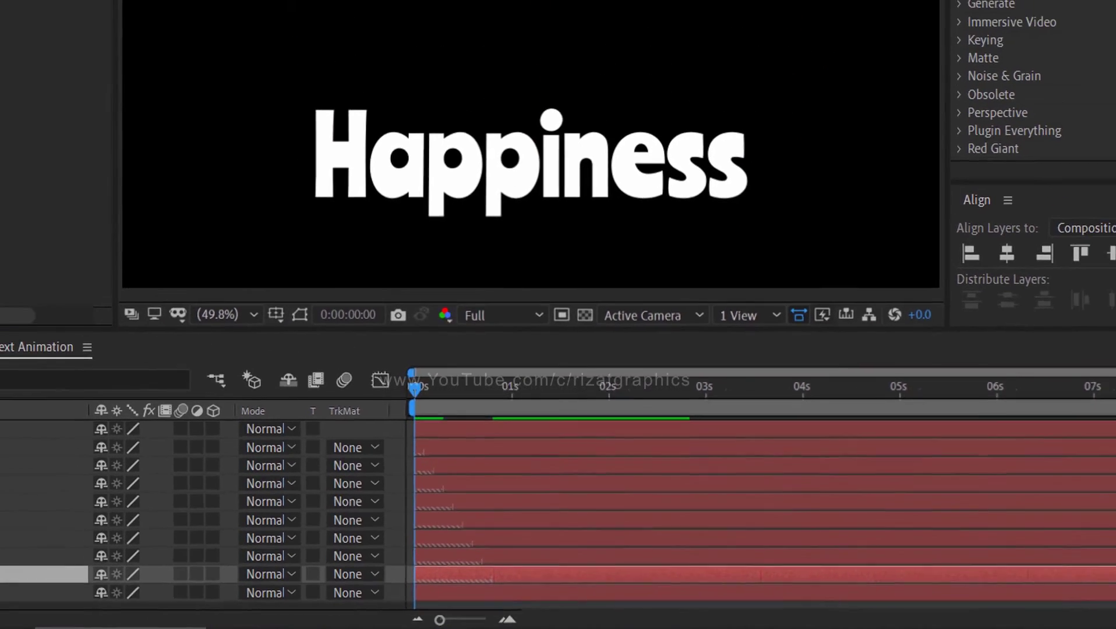
Preview the wave animation, then return to the first frame.
{"action": "left_click", "coordinate": [1030, 229]}
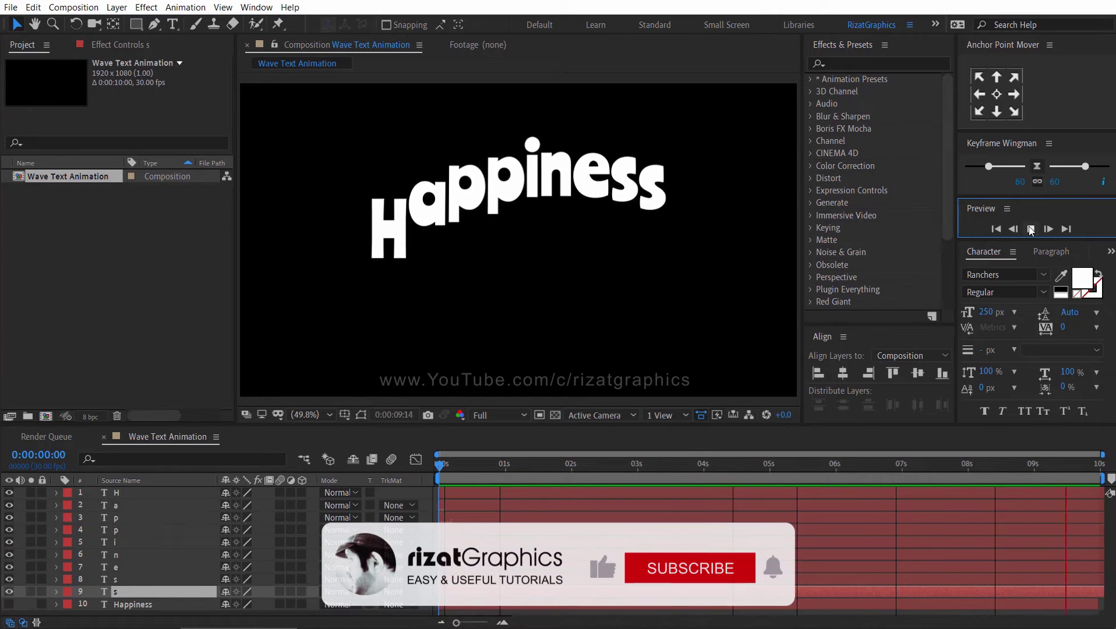
{"action": "left_click", "coordinate": [1031, 229]}
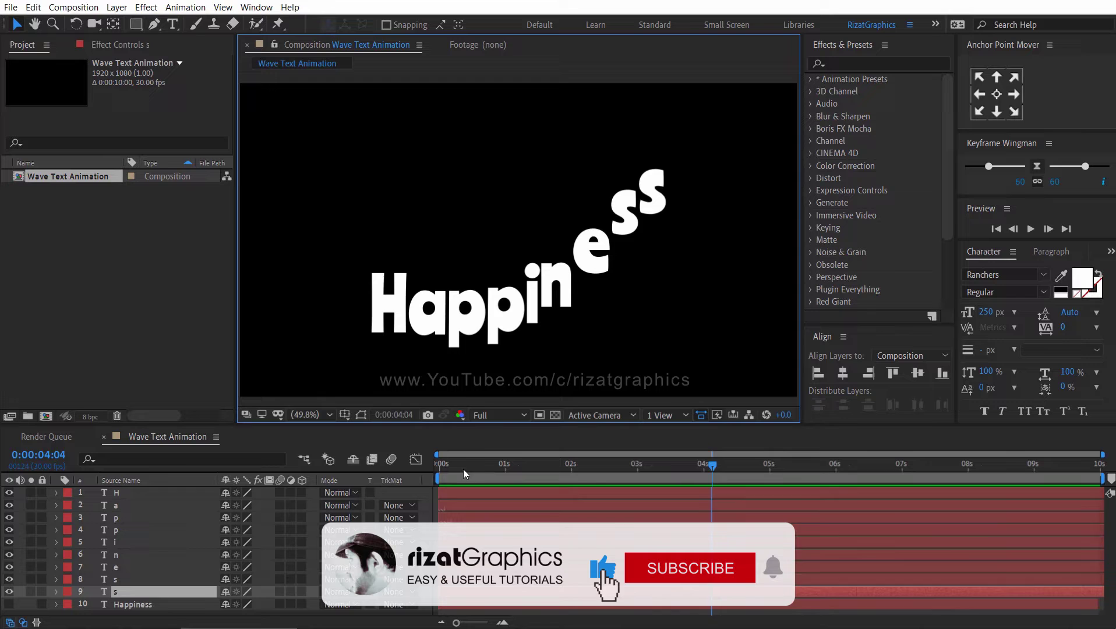
{"action": "left_click", "coordinate": [432, 467]}
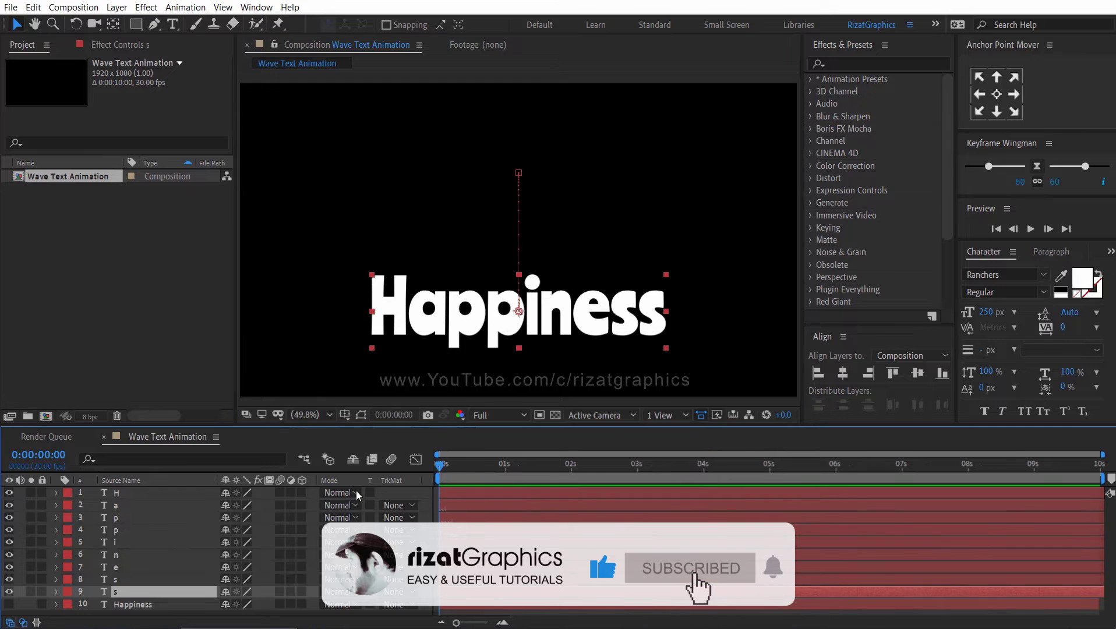
Pre-compose the nine letter layers into a composition named Happiness_Text.
{"action": "left_click", "coordinate": [130, 494], "text": "shift"}
{"action": "right_click", "coordinate": [133, 495]}
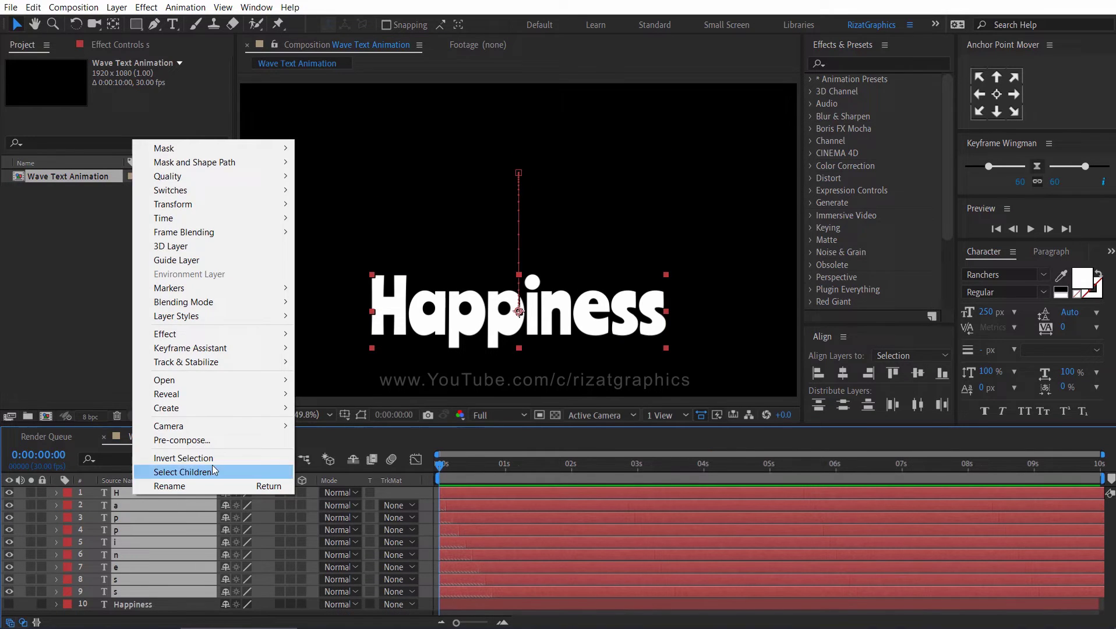
{"action": "left_click", "coordinate": [225, 441]}
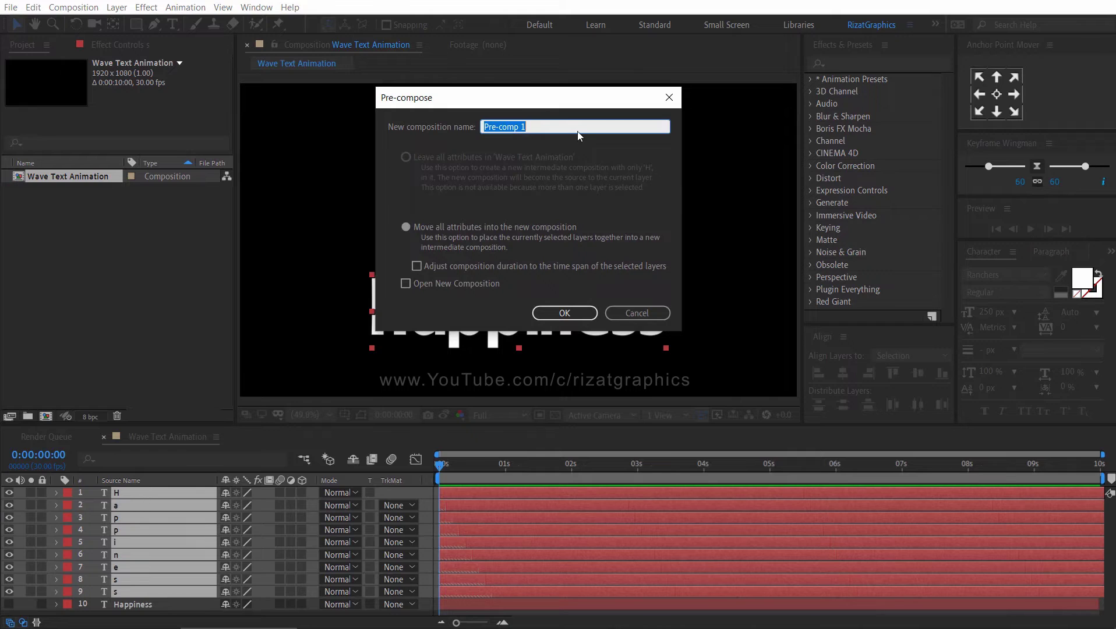
{"action": "type", "text": "Happiness_Text"}
{"action": "key", "text": "Return"}
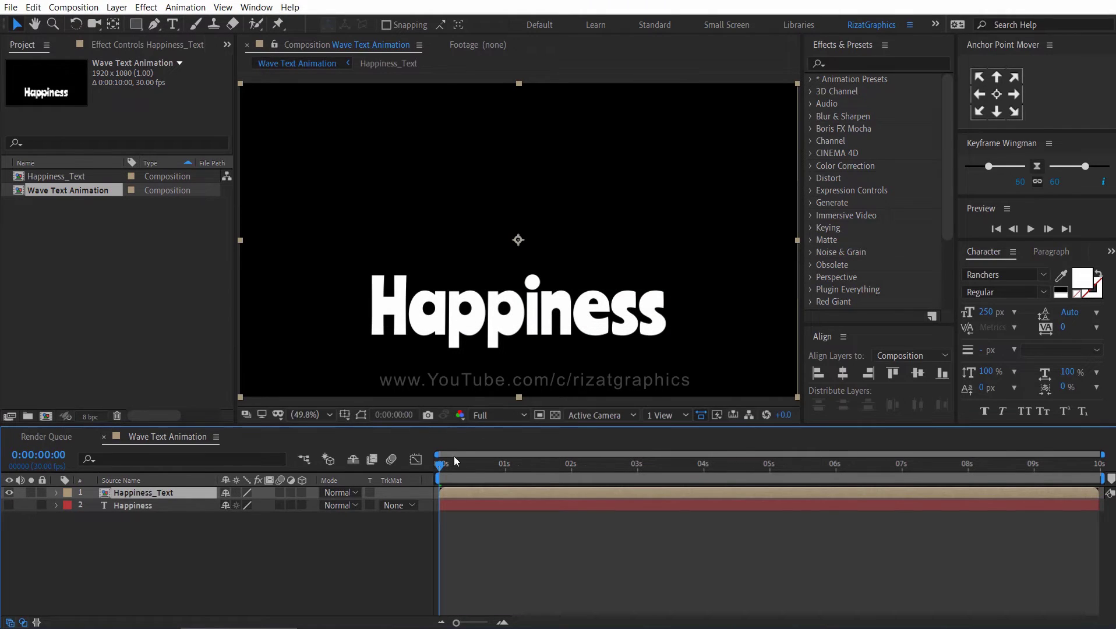
Delete the original Happiness text layer and select the Happiness_Text layer.
{"action": "left_click", "coordinate": [189, 505]}
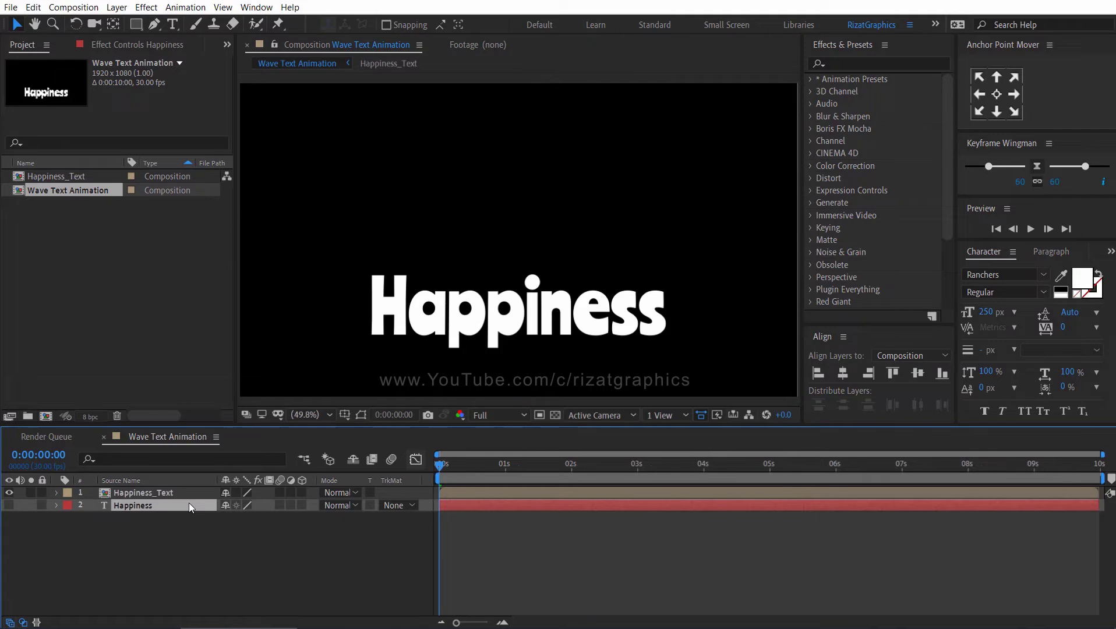
{"action": "key", "text": "Delete"}
{"action": "left_click", "coordinate": [174, 495]}
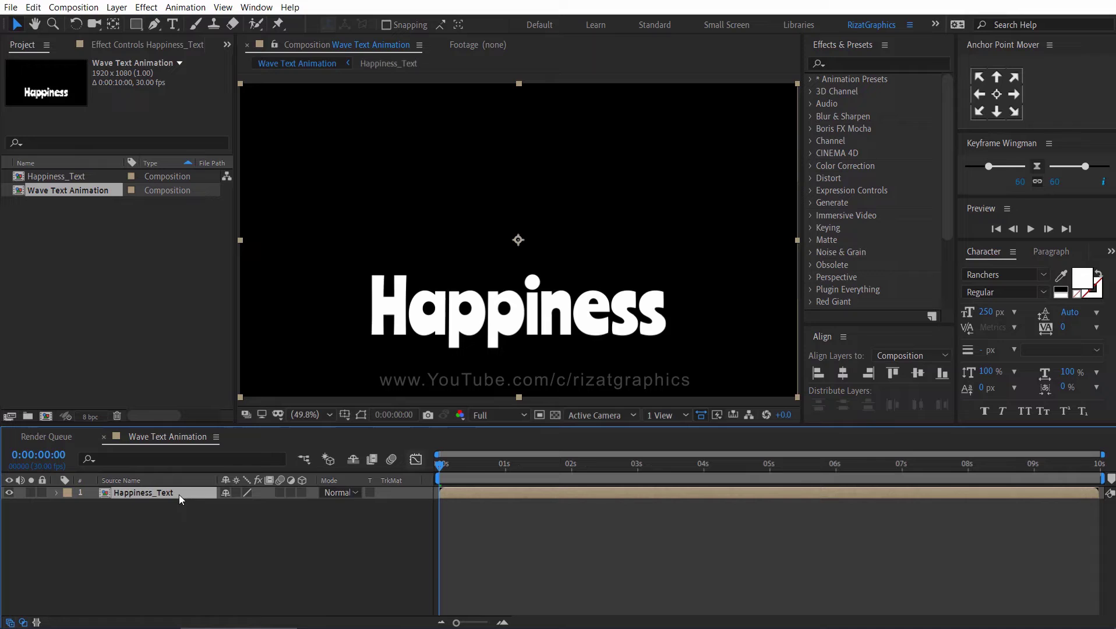
Apply the Fill effect to Happiness_Text and set its colour to pink FF1654.
{"action": "left_click", "coordinate": [882, 64]}
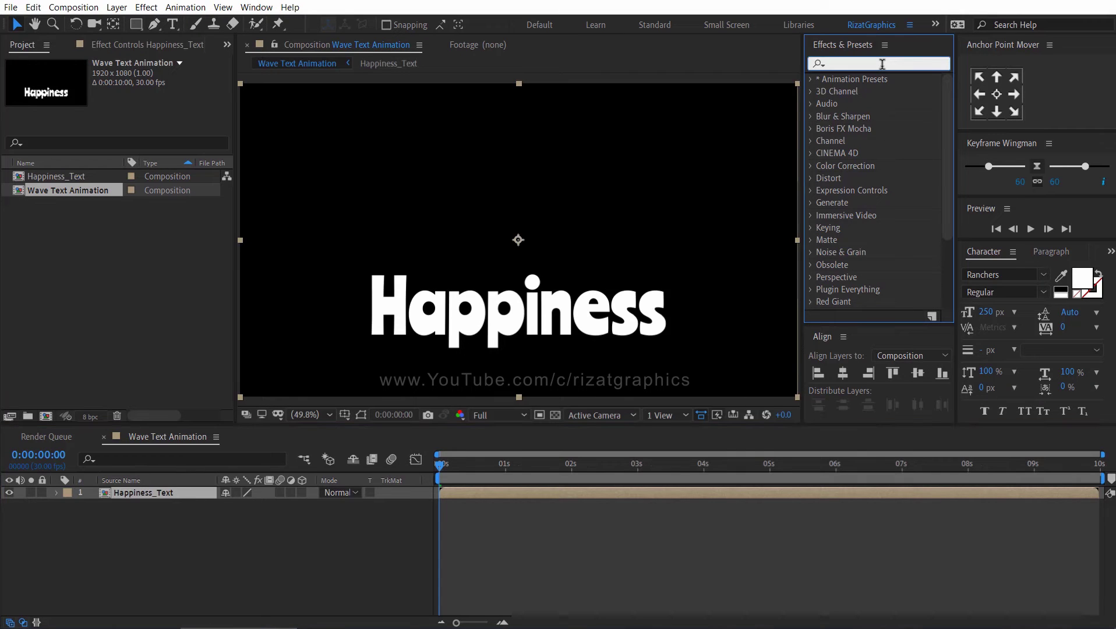
{"action": "type", "text": "fill"}
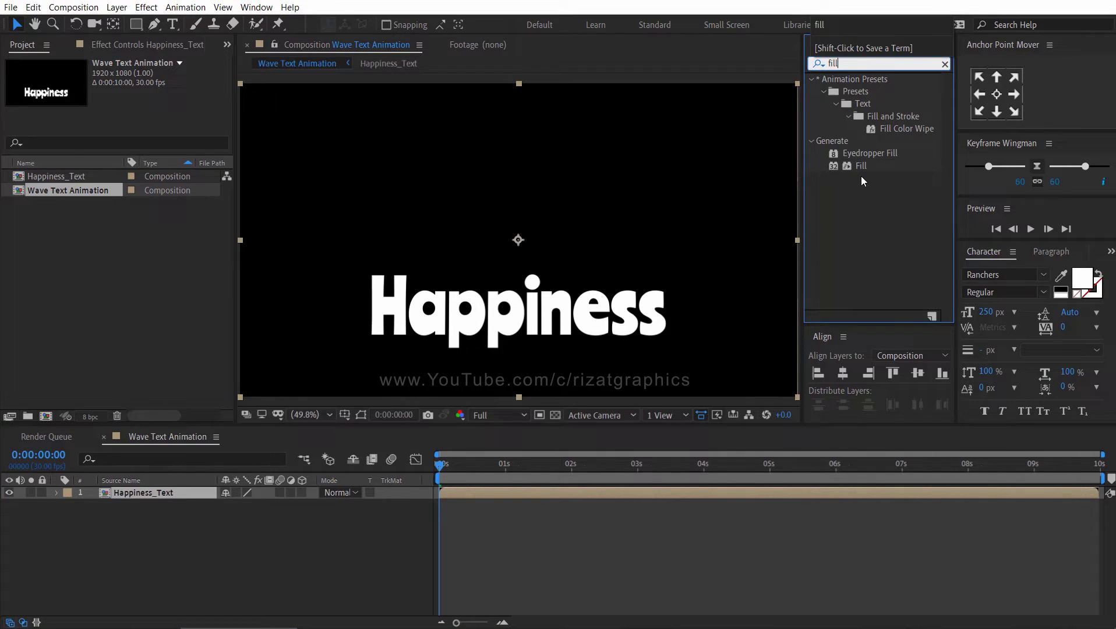
{"action": "left_click_drag", "start_coordinate": [863, 168], "coordinate": [617, 449]}
{"action": "left_click_drag", "start_coordinate": [459, 493], "coordinate": [458, 492]}
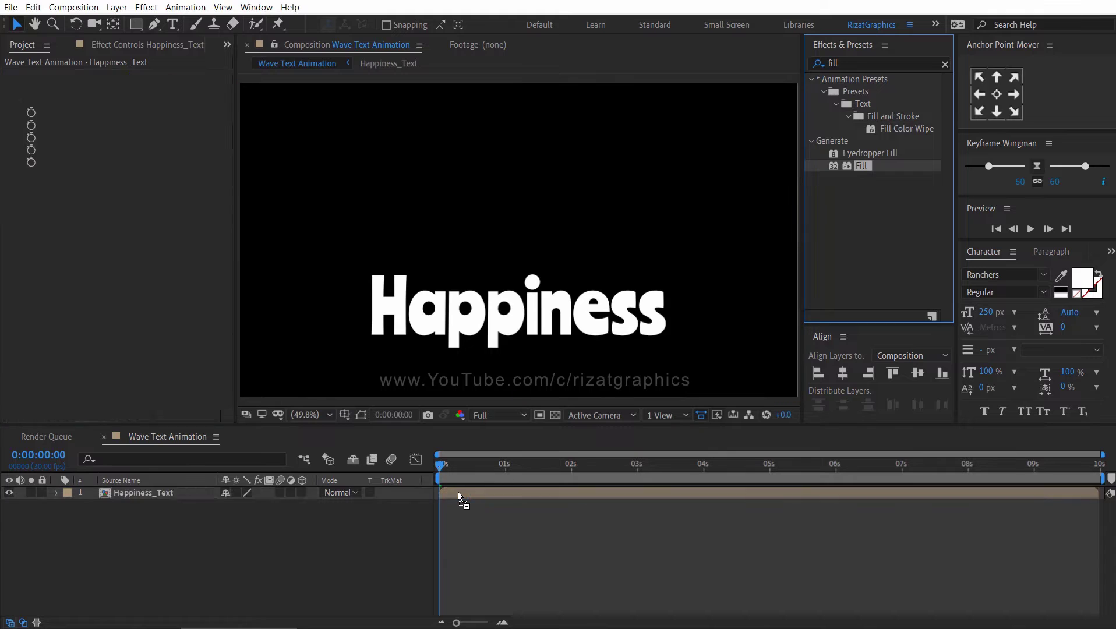
{"action": "left_click", "coordinate": [139, 113]}
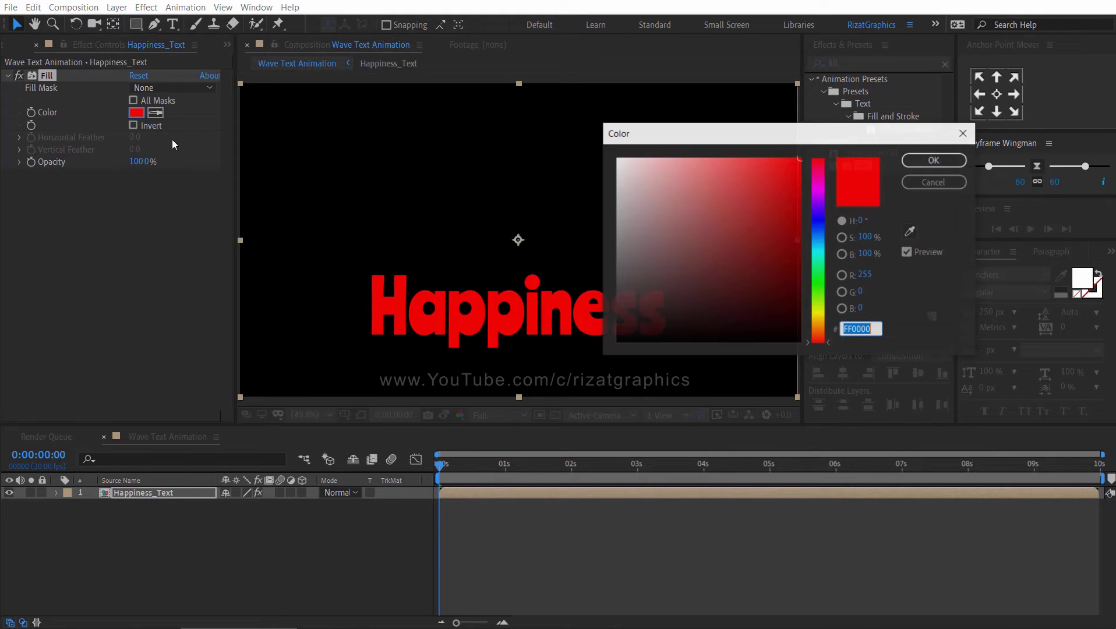
{"action": "left_click_drag", "start_coordinate": [726, 136], "coordinate": [613, 161]}
{"action": "type", "text": "FF1654"}
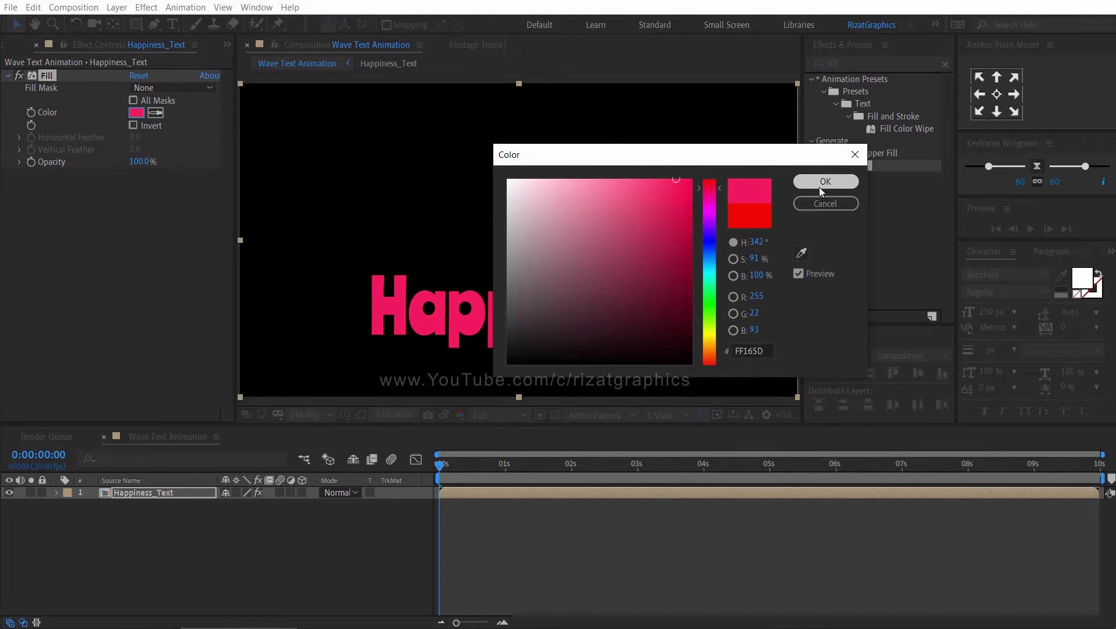
{"action": "left_click", "coordinate": [825, 181]}
{"action": "left_click", "coordinate": [190, 493]}
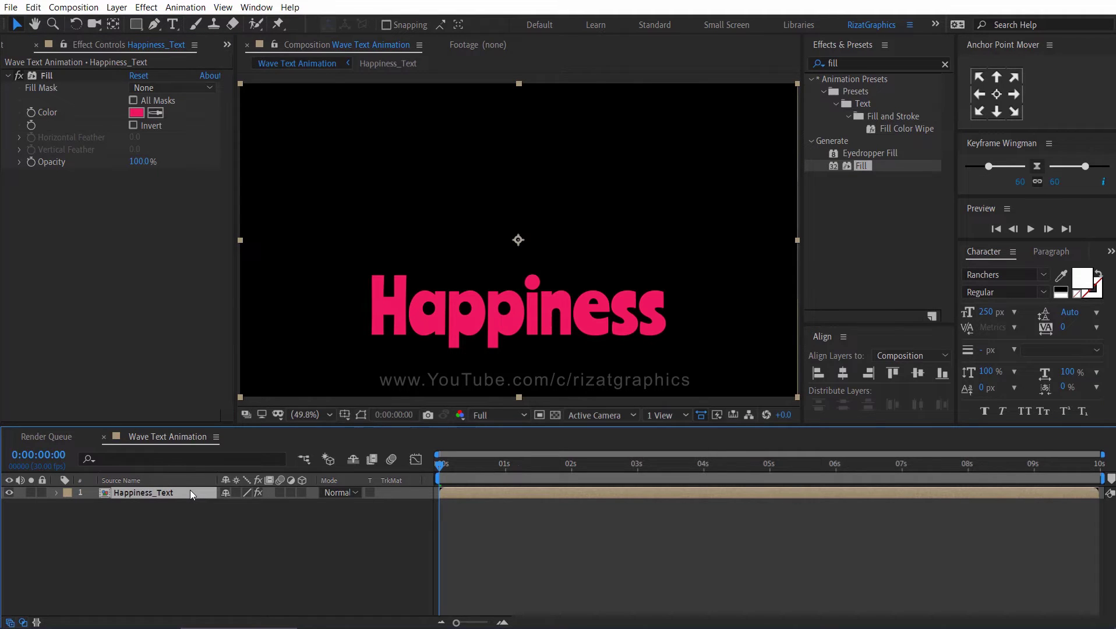
Duplicate Happiness_Text twice, colouring the copies orange FF9A00 and cream FFFFE0.
{"action": "key", "text": "ctrl+d"}
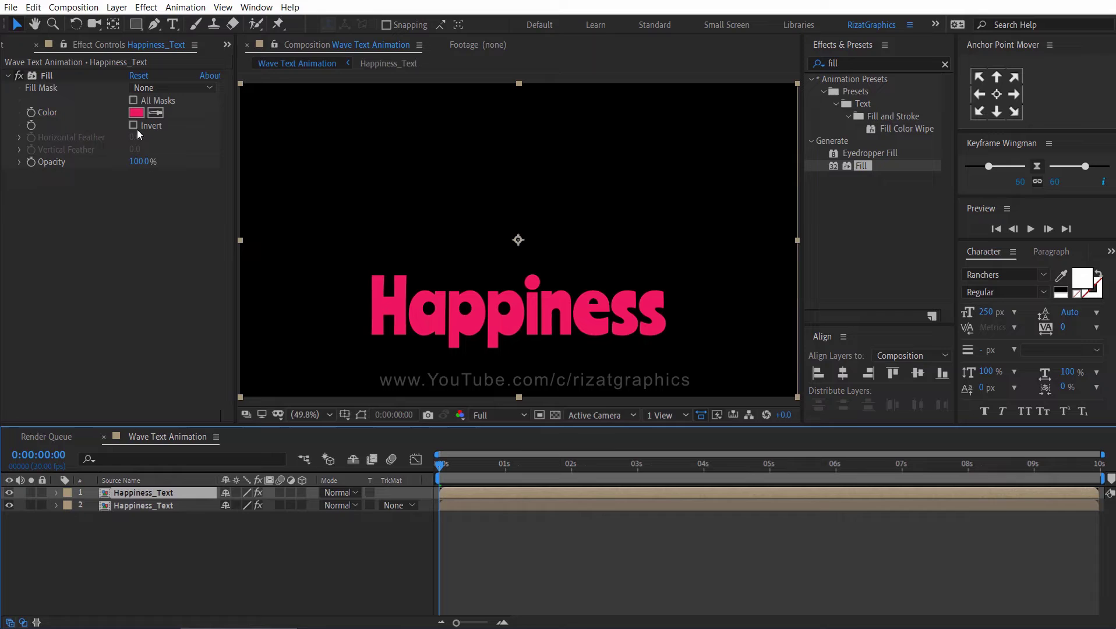
{"action": "left_click", "coordinate": [136, 112]}
{"action": "type", "text": "FF9A00"}
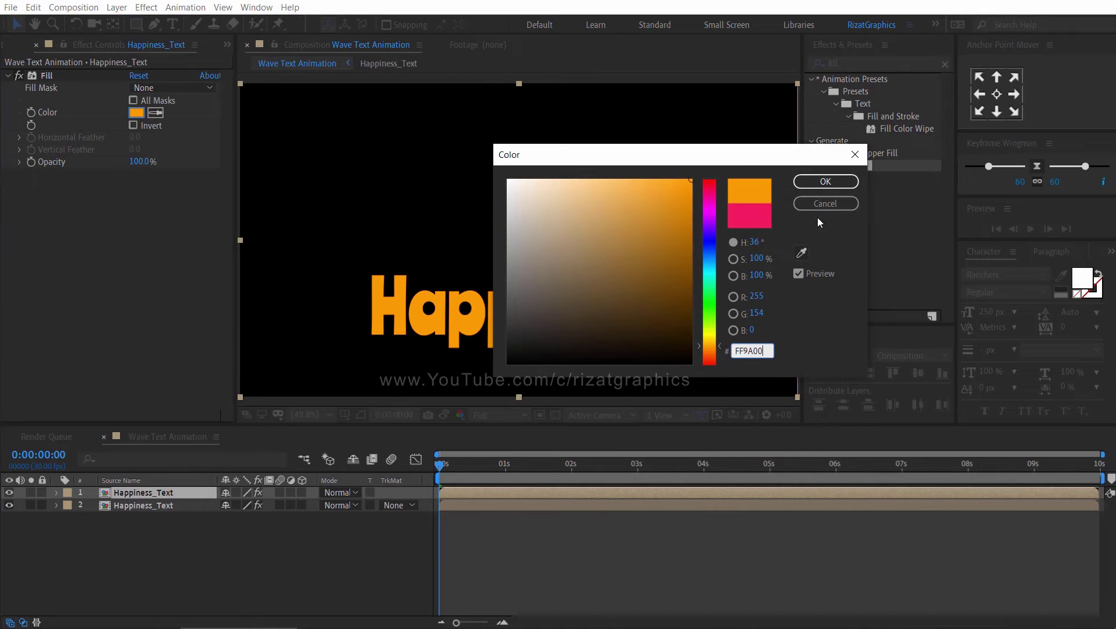
{"action": "key", "text": "Return"}
{"action": "key", "text": "ctrl+d"}
{"action": "left_click", "coordinate": [136, 113]}
{"action": "type", "text": "FFFFE0"}
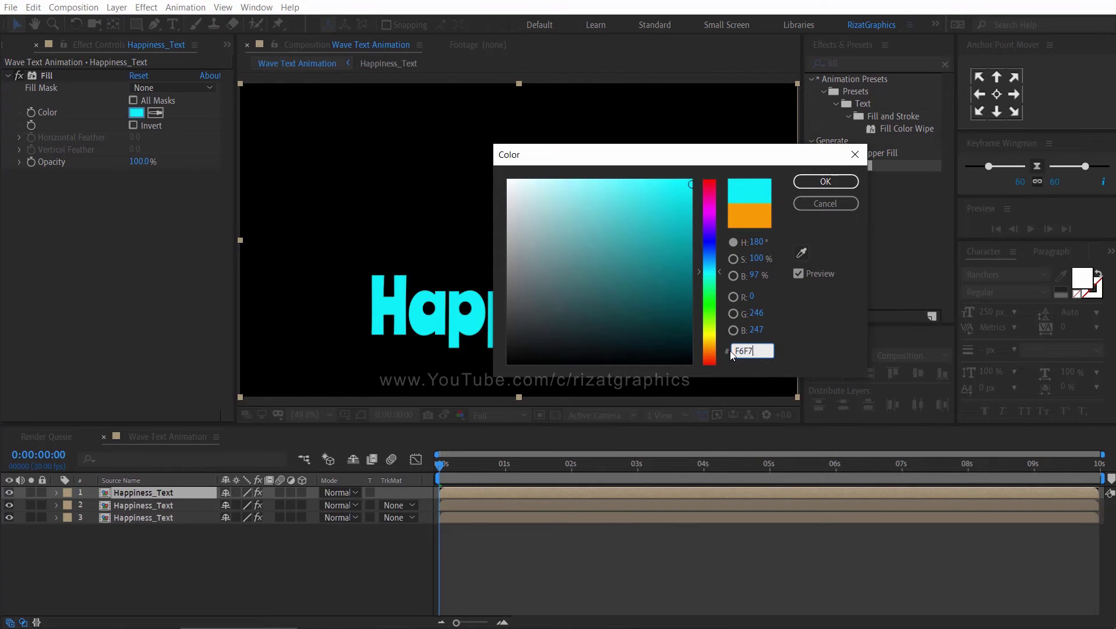
{"action": "left_click", "coordinate": [825, 182]}
Add a cyan 3EC1D3 copy, then a fifth copy with its Fill removed so it shows white.
{"action": "key", "text": "ctrl+d"}
{"action": "left_click", "coordinate": [136, 113]}
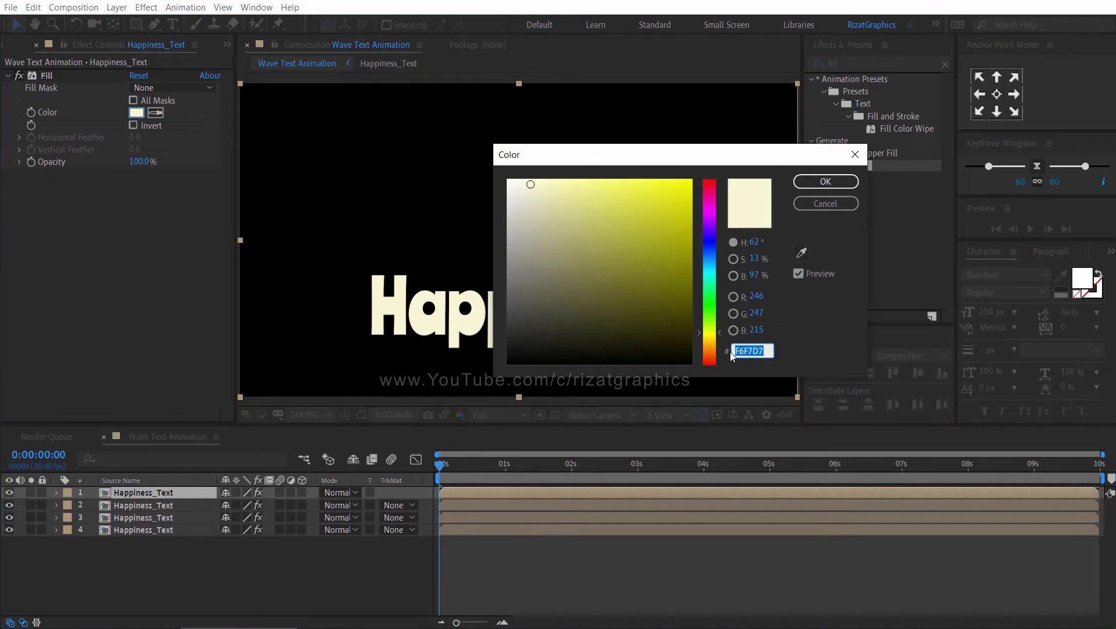
{"action": "type", "text": "3EC1D3"}
{"action": "left_click", "coordinate": [829, 185]}
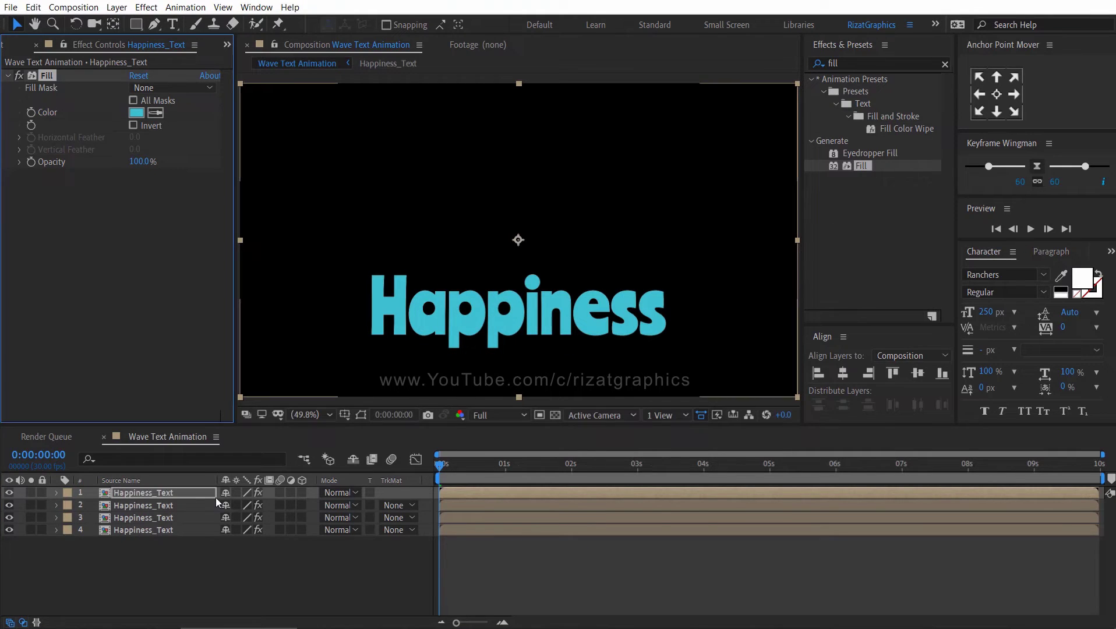
{"action": "key", "text": "ctrl+d"}
{"action": "left_click", "coordinate": [65, 78]}
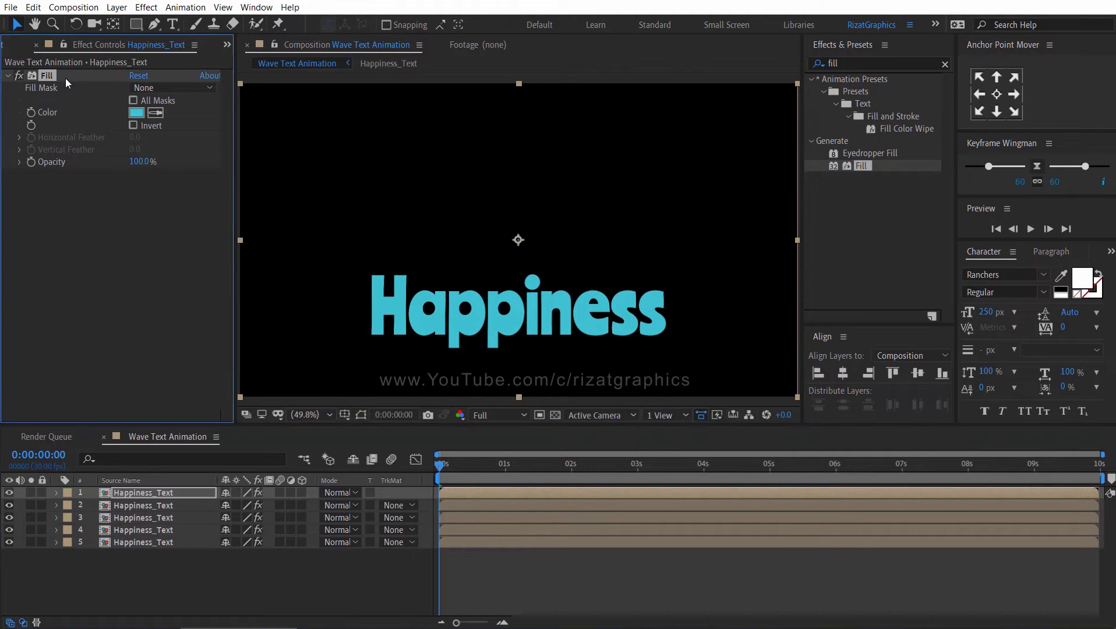
{"action": "key", "text": "Delete"}
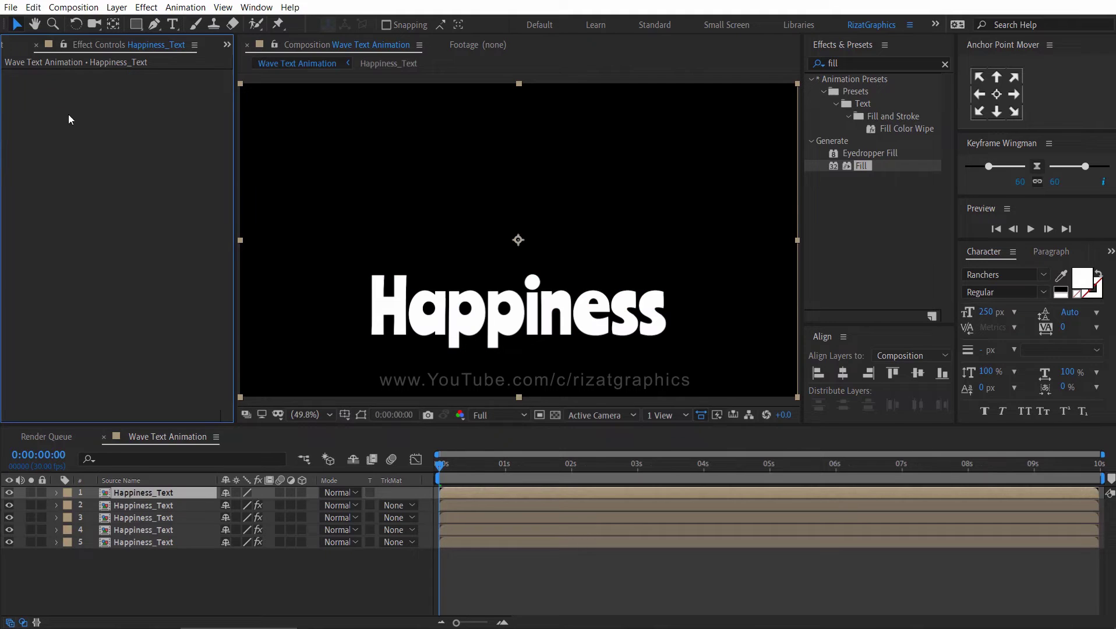
Select all five text layers and trim their out-points one frame in with Alt+].
{"action": "left_click", "coordinate": [172, 541], "text": "shift"}
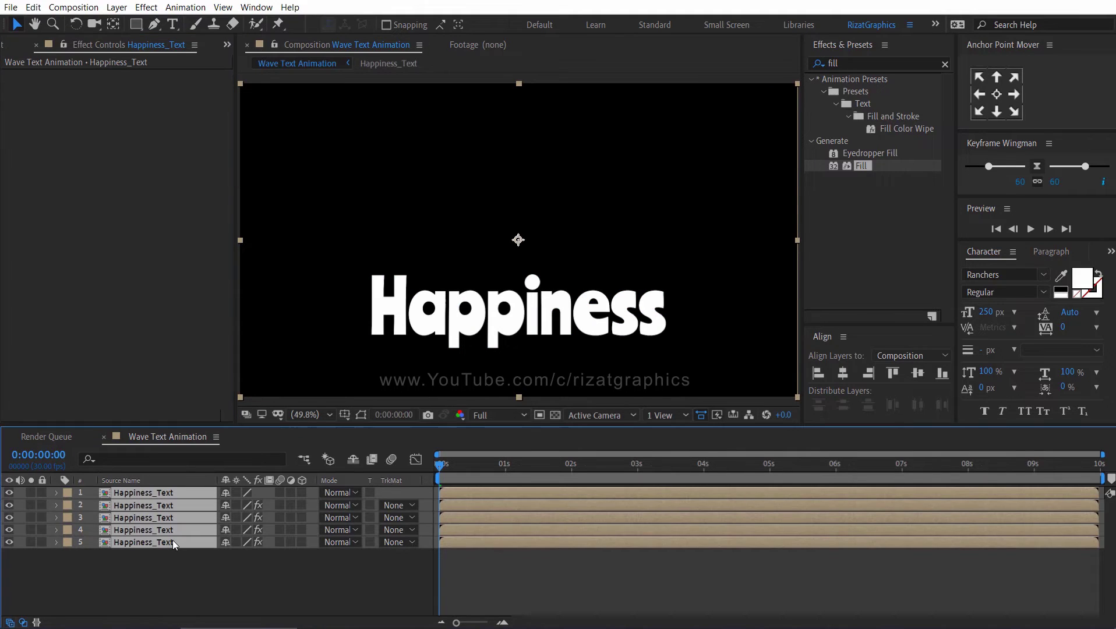
{"action": "key", "text": "Page_Down"}
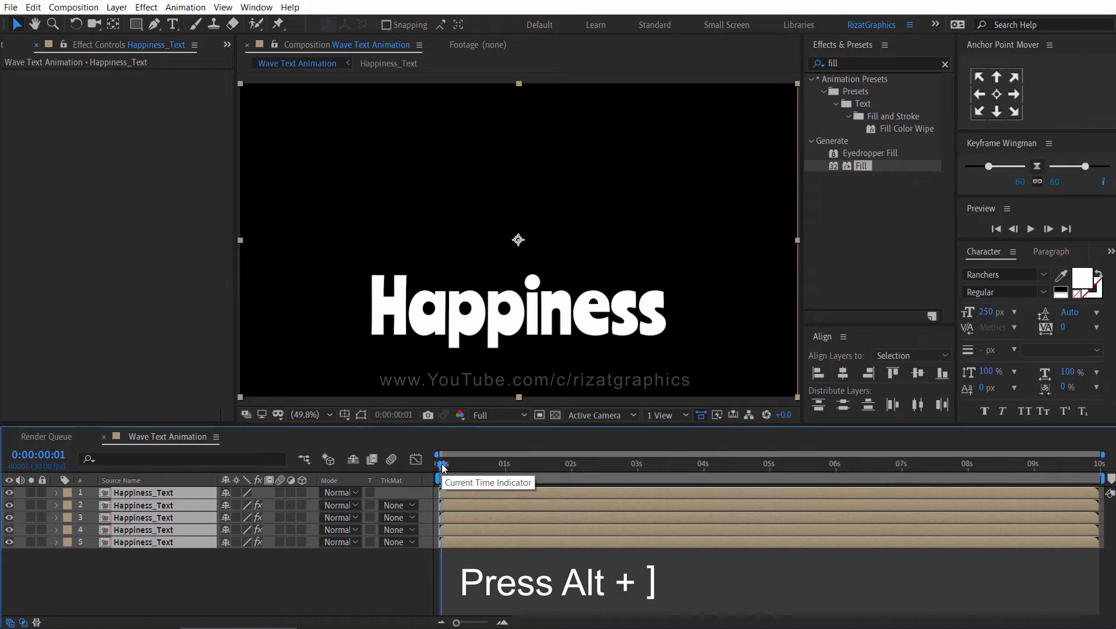
{"action": "key", "text": "alt+bracketright"}
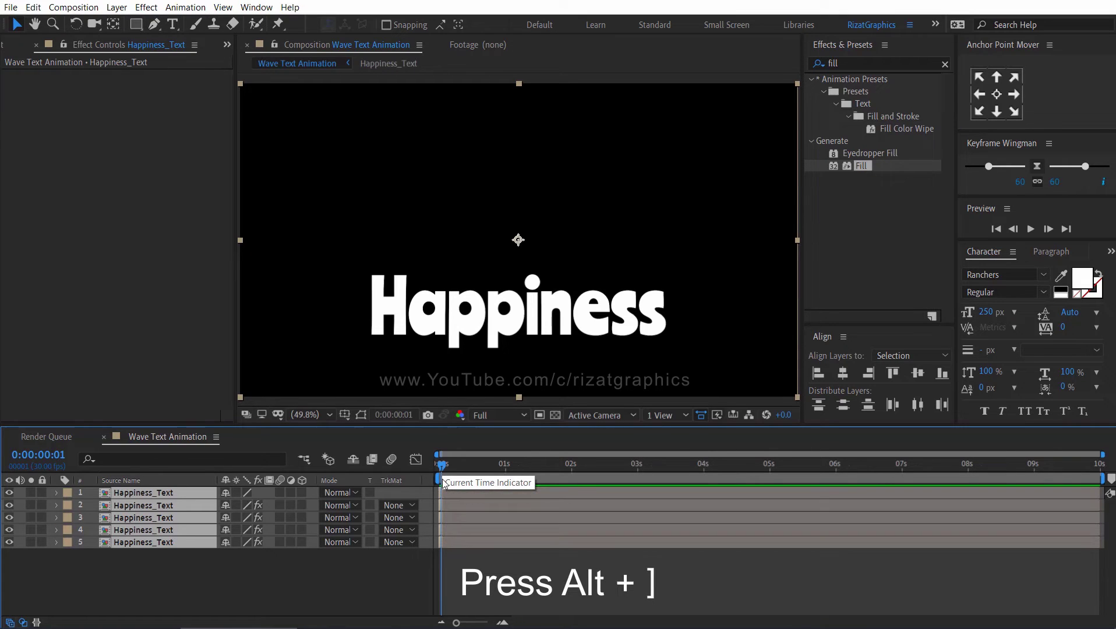
Stagger the five layers using Keyframe Assistant > Sequence Layers.
{"action": "right_click", "coordinate": [189, 522]}
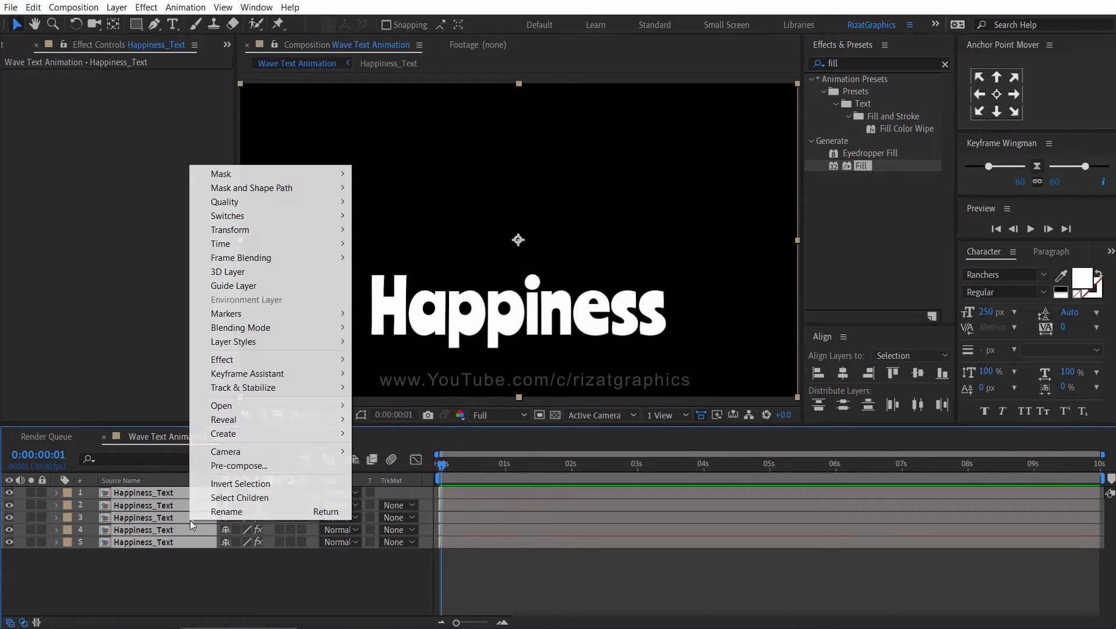
{"action": "mouse_move", "coordinate": [296, 376]}
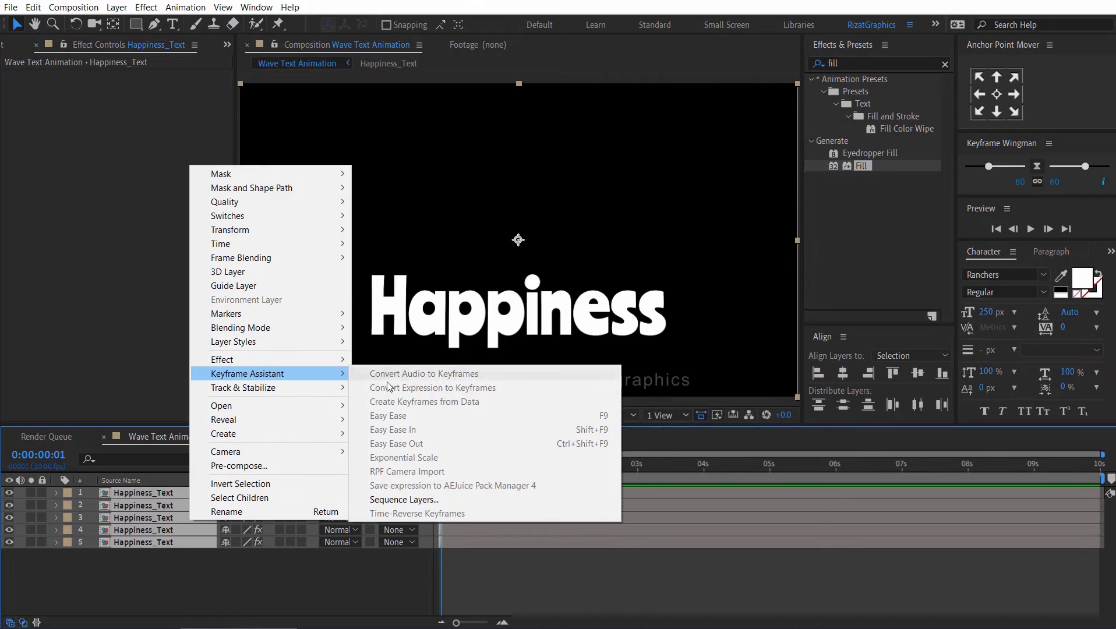
{"action": "left_click", "coordinate": [460, 500]}
{"action": "left_click", "coordinate": [517, 245]}
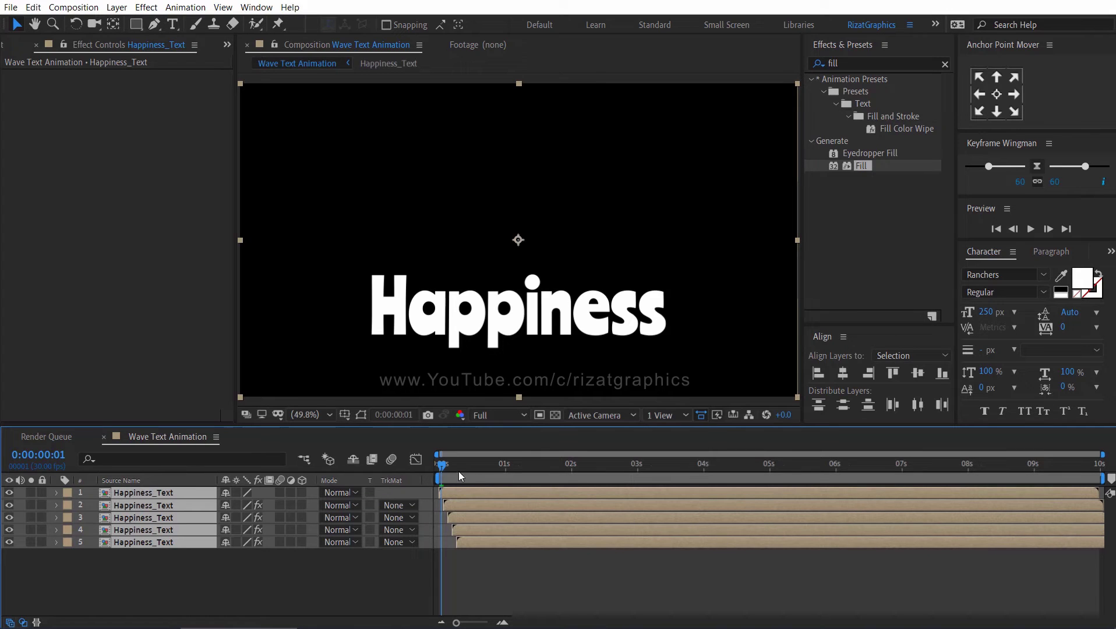
{"action": "left_click_drag", "start_coordinate": [460, 476], "coordinate": [433, 467]}
{"action": "left_click", "coordinate": [1029, 230]}
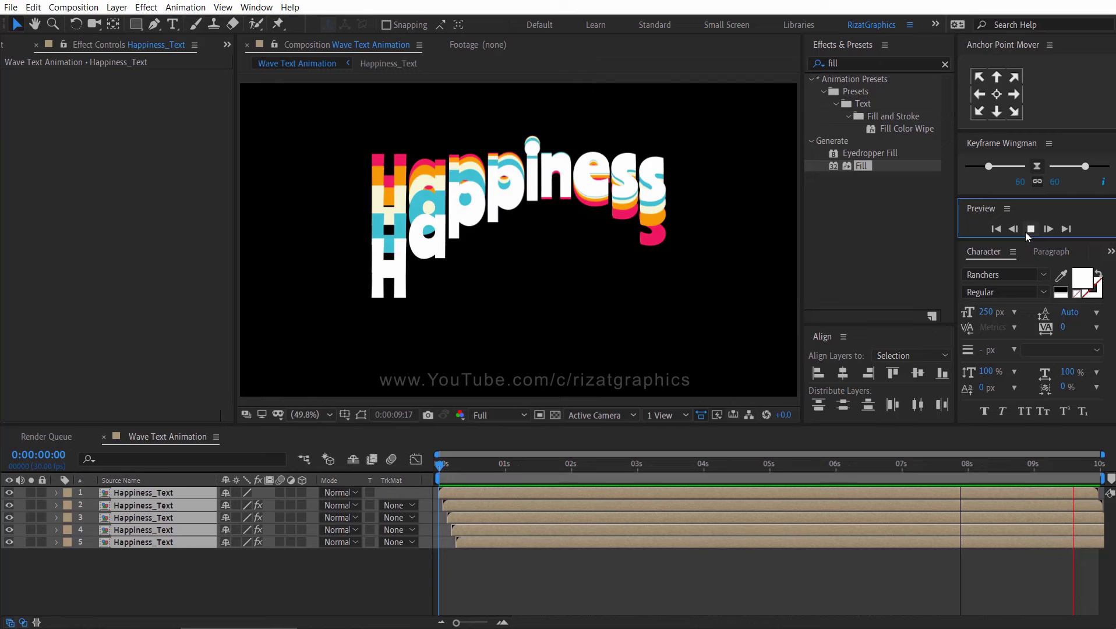
{"action": "key", "text": "space"}
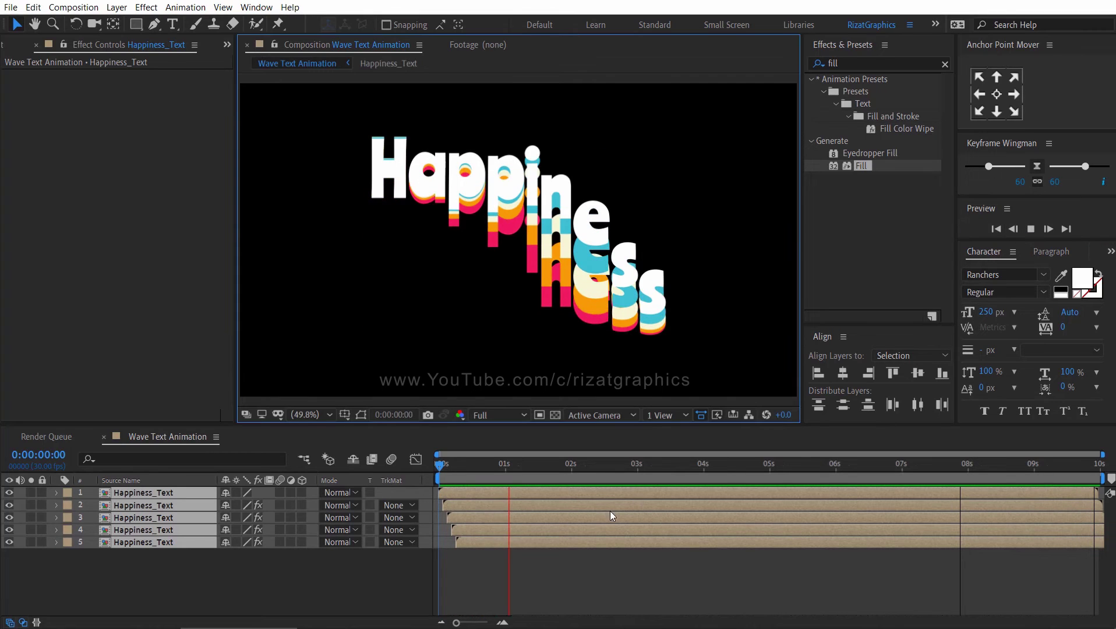
Zoom the timeline to frames and shift layers 2–5 so each starts one frame apart.
{"action": "left_click", "coordinate": [502, 623]}
{"action": "left_click", "coordinate": [503, 622]}
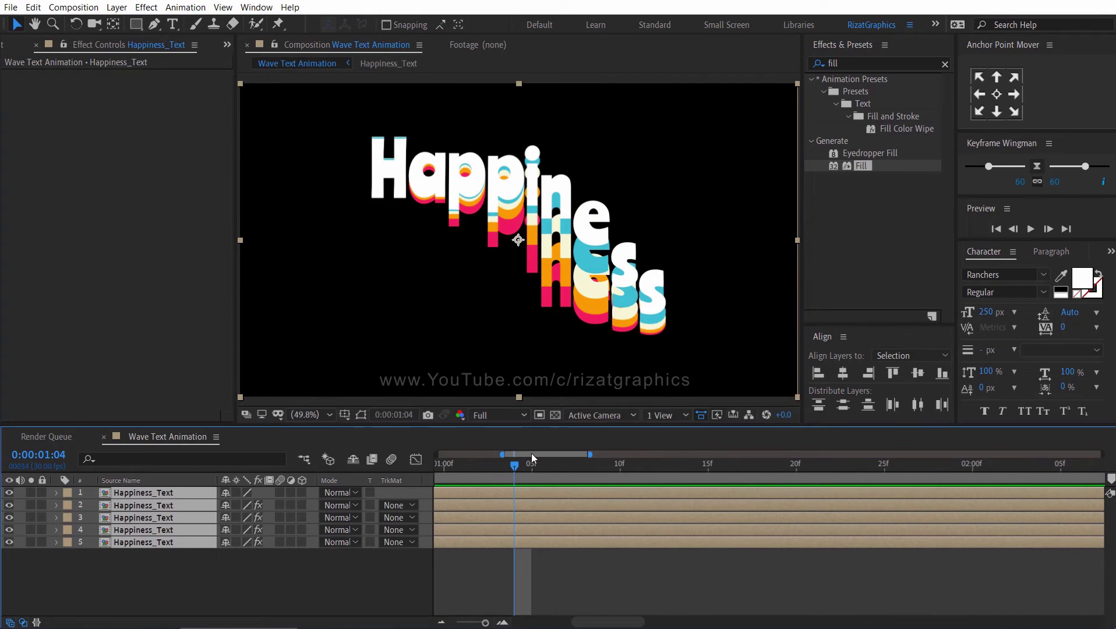
{"action": "left_click_drag", "start_coordinate": [531, 453], "coordinate": [444, 465]}
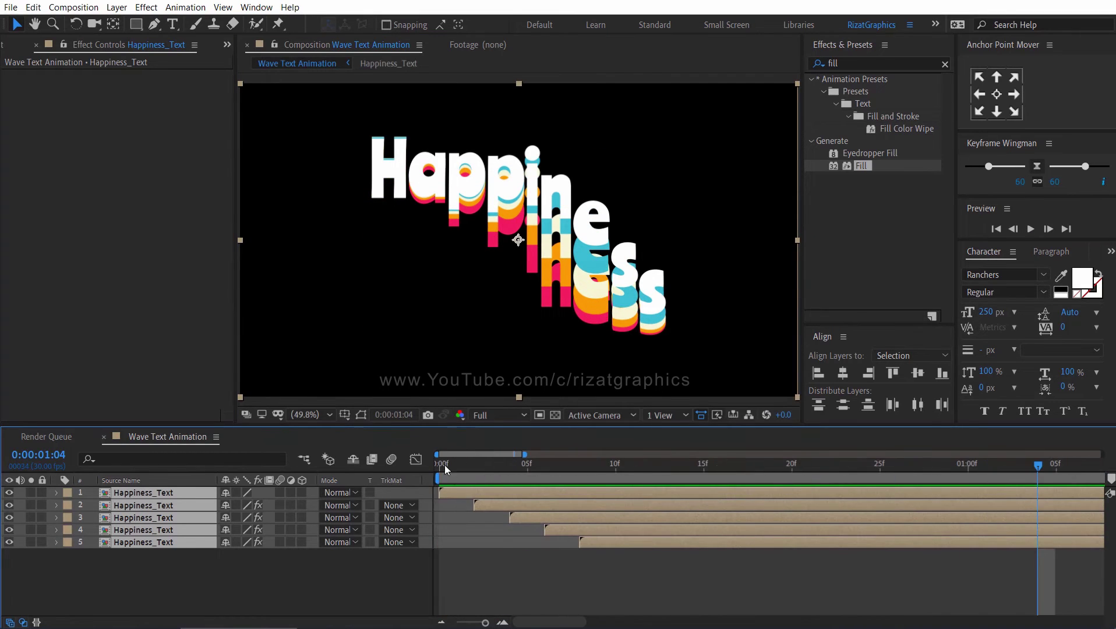
{"action": "left_click", "coordinate": [485, 562]}
{"action": "left_click_drag", "start_coordinate": [484, 502], "coordinate": [496, 530]}
{"action": "left_click_drag", "start_coordinate": [582, 542], "coordinate": [524, 542]}
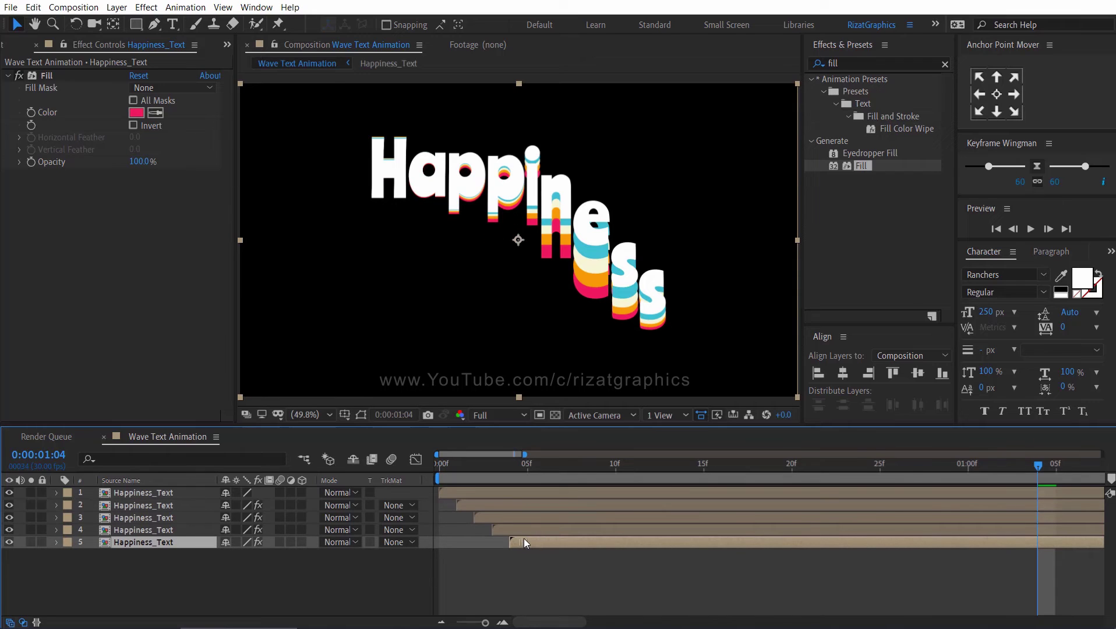
Return to the start, show the full 10 s timeline, and scrub the first frames to check the echoes.
{"action": "key", "text": "Home"}
{"action": "key", "text": "minus"}
{"action": "key", "text": "minus"}
{"action": "key", "text": "minus"}
{"action": "key", "text": "minus"}
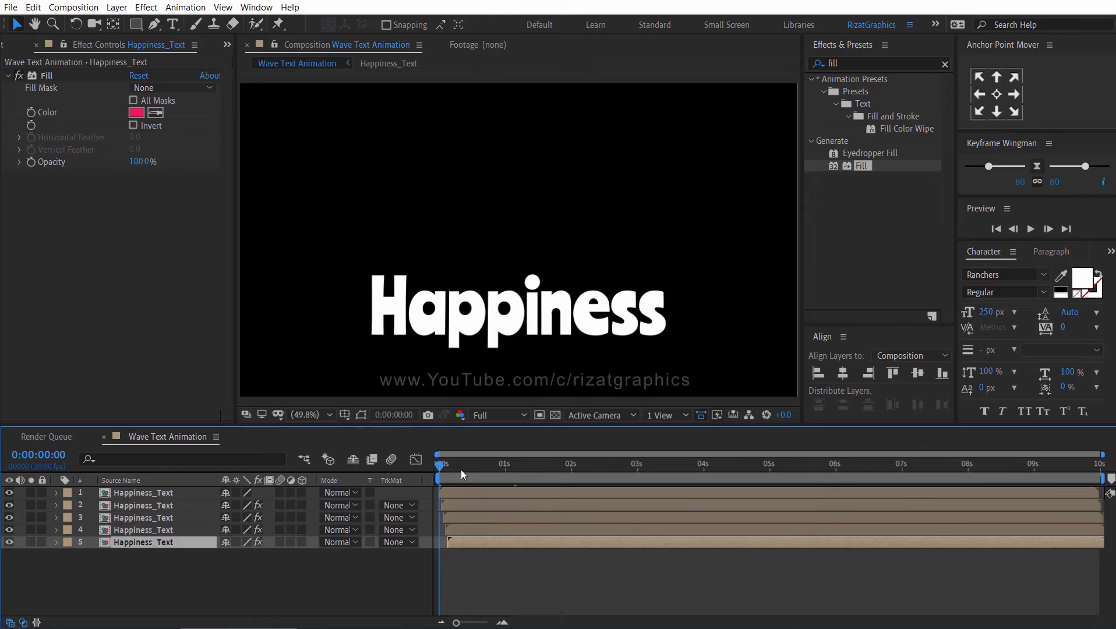
{"action": "left_click_drag", "start_coordinate": [441, 470], "coordinate": [450, 471]}
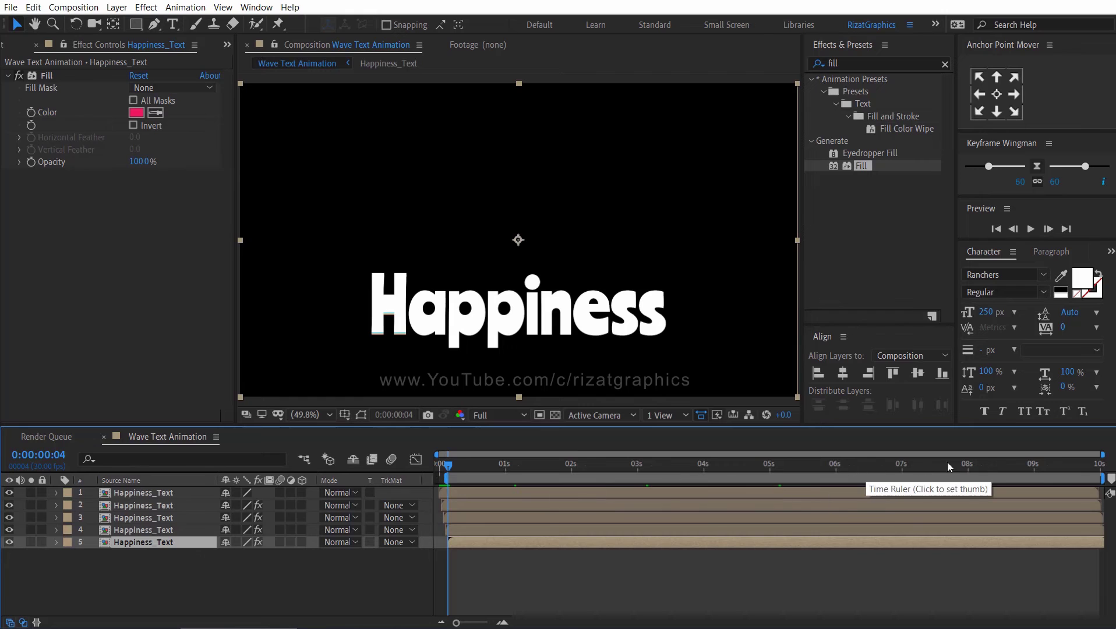
Set the work area to a loop running from 0:00:01:21 to about 7:21.
{"action": "mouse_move", "coordinate": [1033, 464]}
{"action": "left_mouse_down"}
{"action": "mouse_move", "coordinate": [1085, 466]}
{"action": "mouse_move", "coordinate": [918, 454]}
{"action": "mouse_move", "coordinate": [948, 454]}
{"action": "left_mouse_up"}
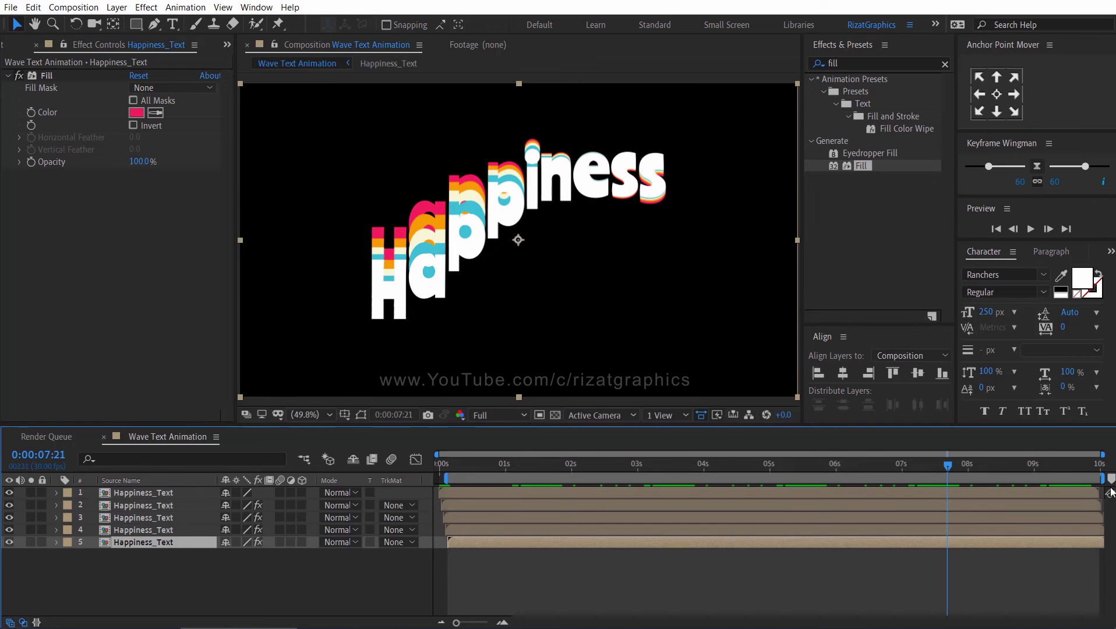
{"action": "left_click_drag", "start_coordinate": [1102, 477], "coordinate": [959, 478]}
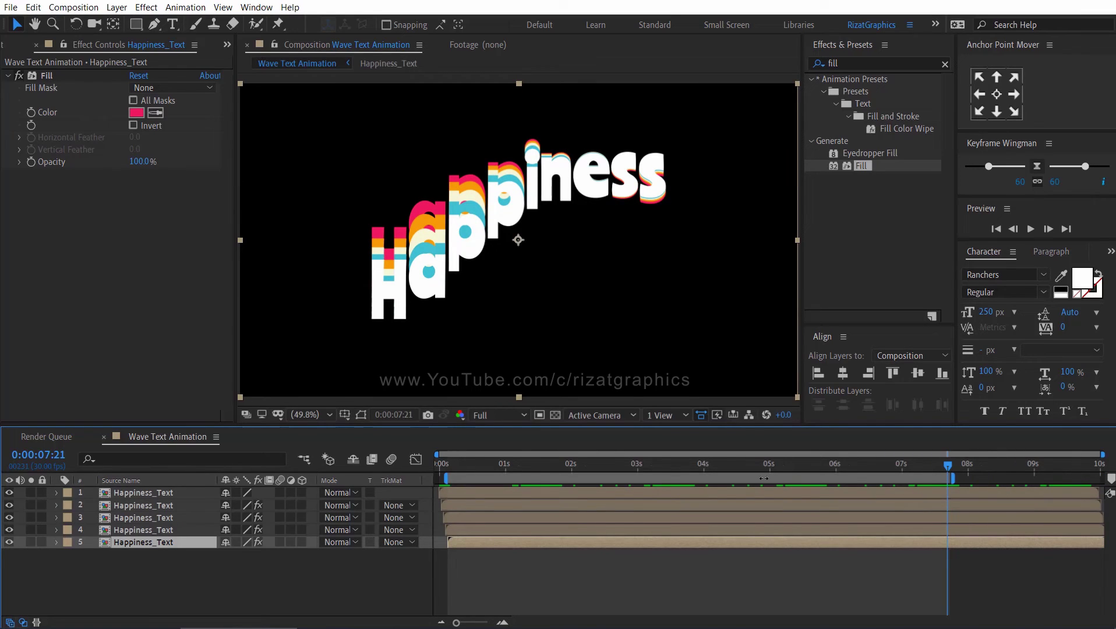
{"action": "left_click_drag", "start_coordinate": [507, 465], "coordinate": [551, 469]}
{"action": "left_click_drag", "start_coordinate": [455, 477], "coordinate": [543, 478]}
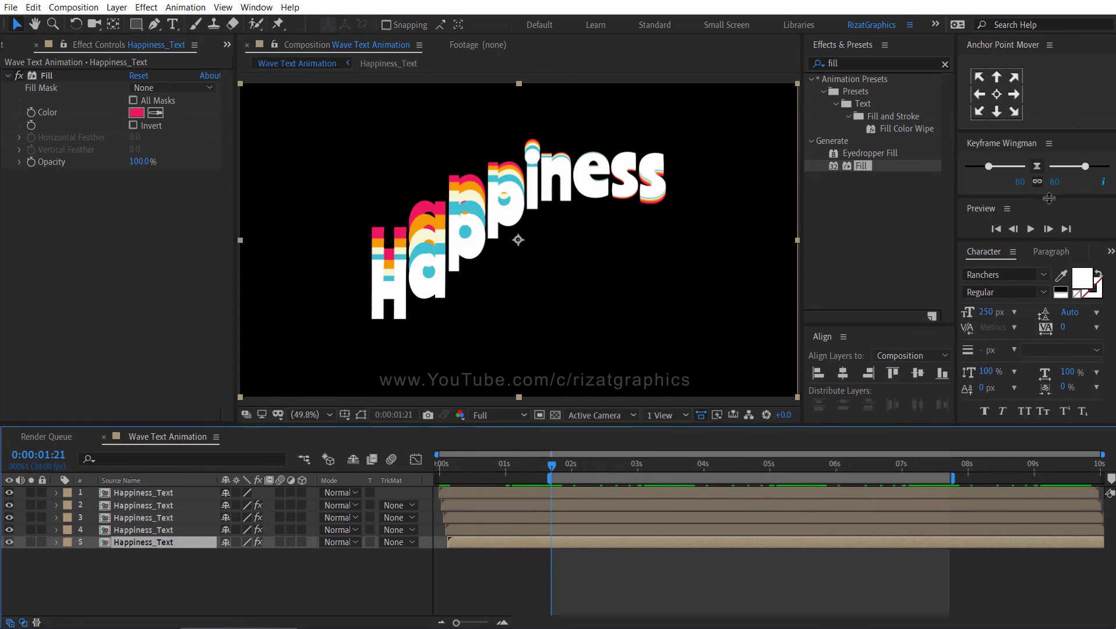
Preview the loop, then trim the composition to the work area.
{"action": "left_click", "coordinate": [1035, 231]}
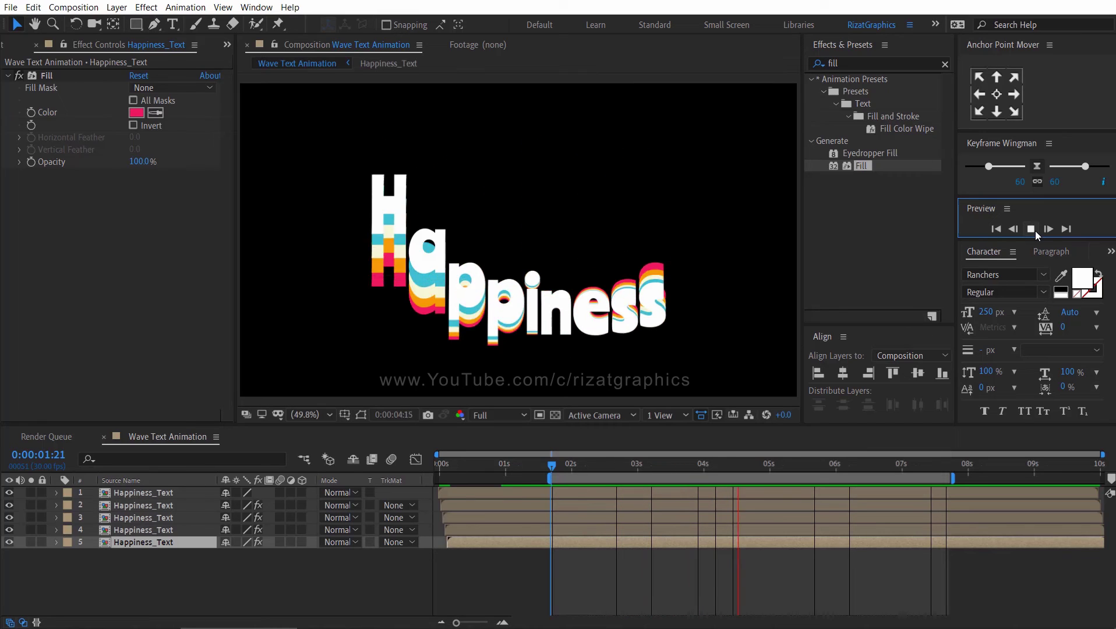
{"action": "left_click", "coordinate": [1035, 231]}
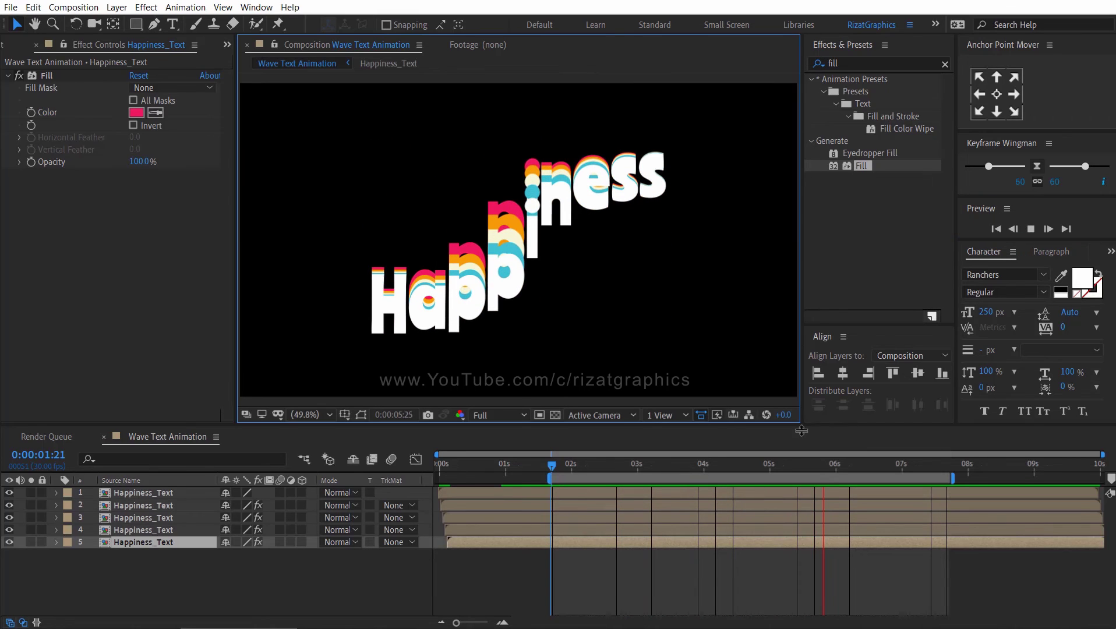
{"action": "right_click", "coordinate": [721, 482]}
{"action": "left_click", "coordinate": [723, 515]}
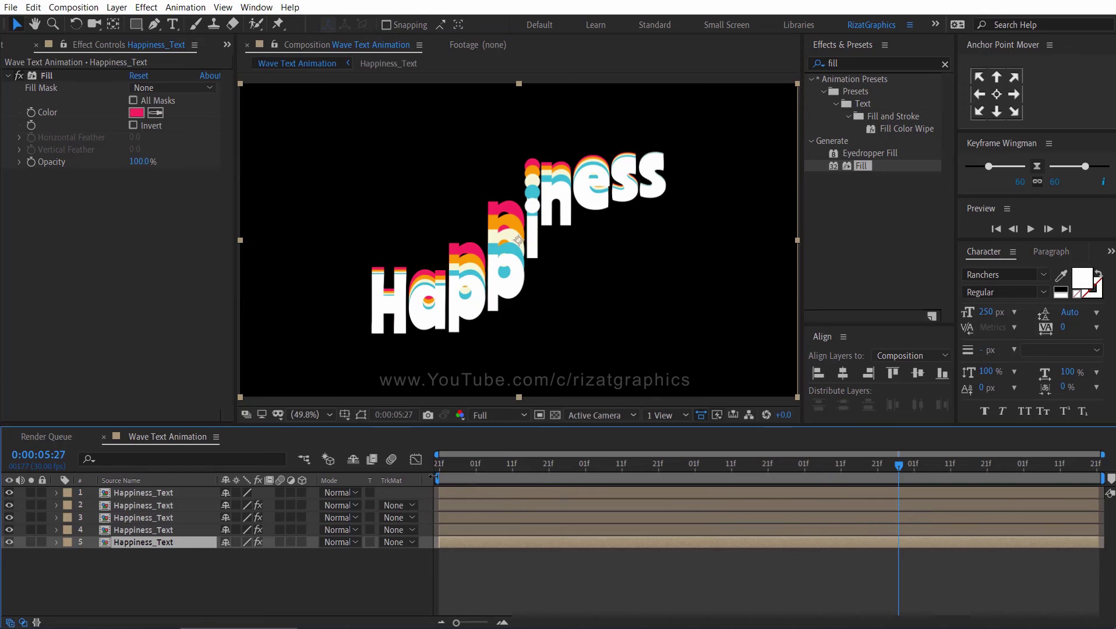
{"action": "left_click_drag", "start_coordinate": [446, 466], "coordinate": [429, 463]}
Add a black (000000) Stroke layer style, size 3, to the top white layer, then collapse it.
{"action": "left_click", "coordinate": [451, 493]}
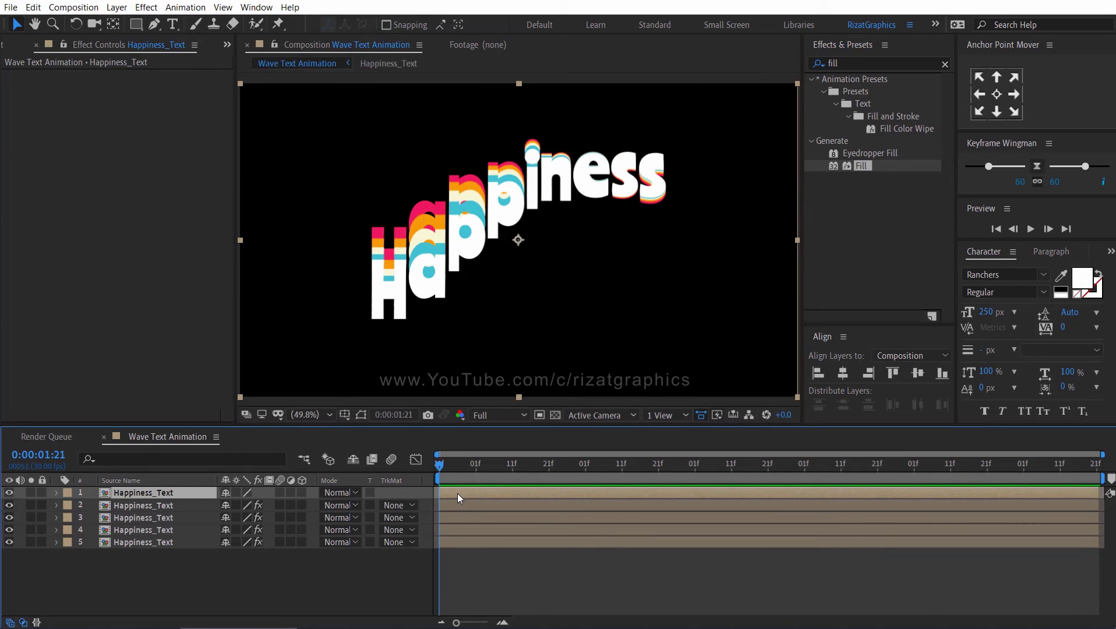
{"action": "right_click", "coordinate": [184, 490]}
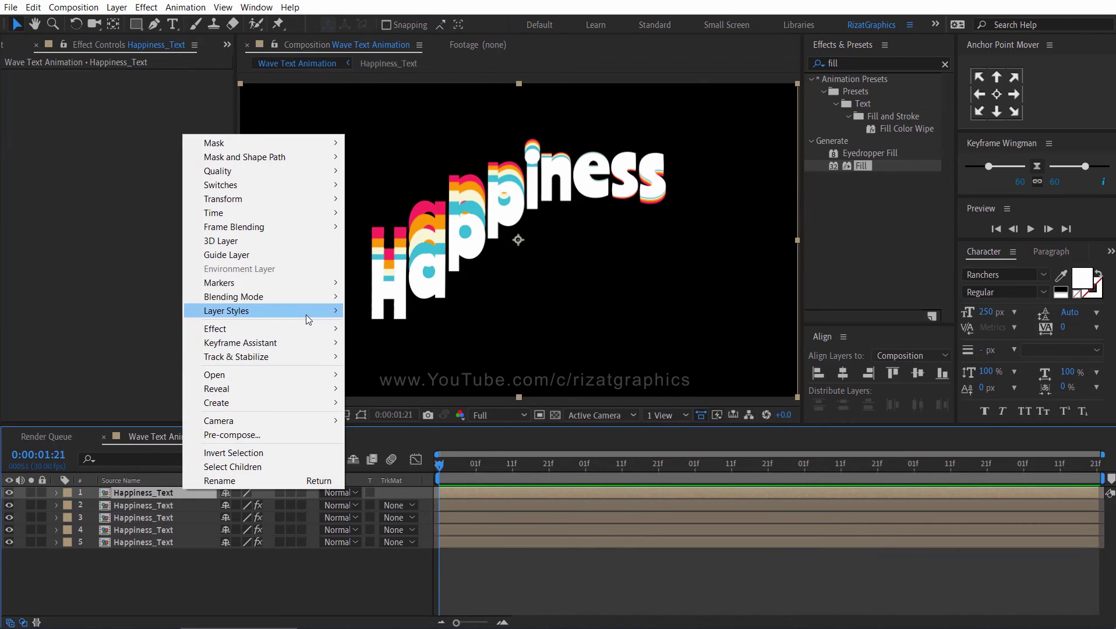
{"action": "mouse_move", "coordinate": [262, 310]}
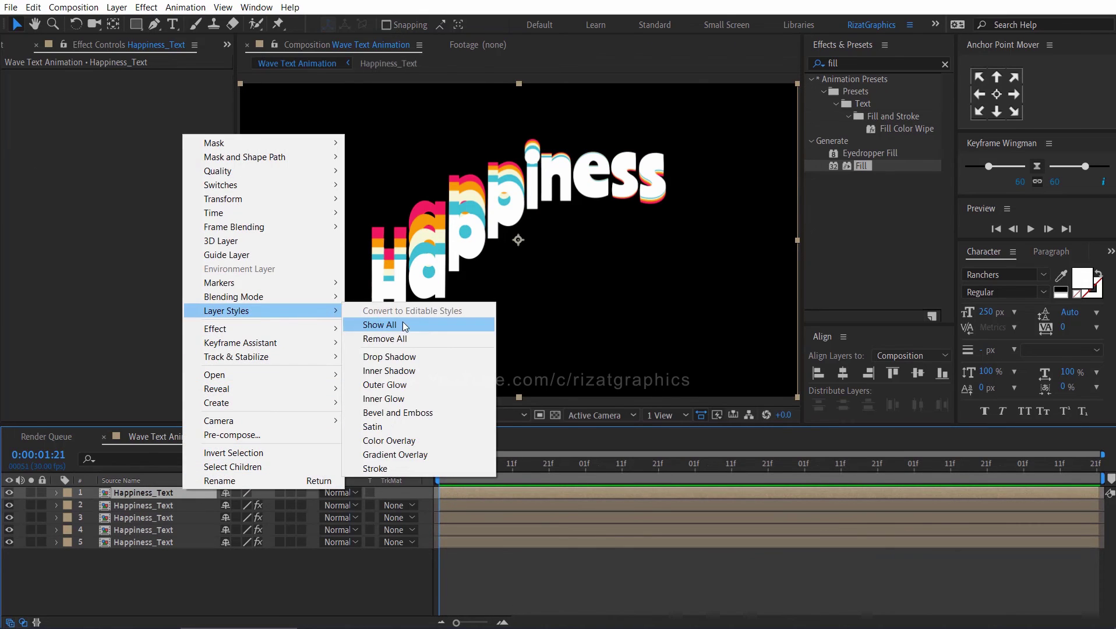
{"action": "left_click", "coordinate": [450, 469]}
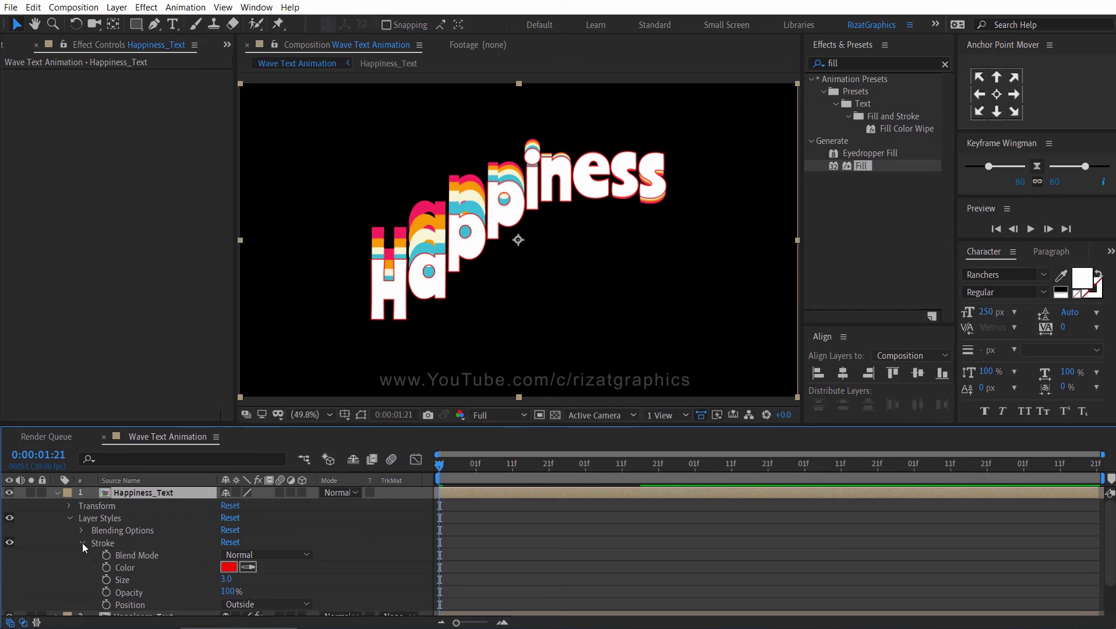
{"action": "left_click", "coordinate": [229, 567]}
{"action": "left_click_drag", "start_coordinate": [608, 363], "coordinate": [697, 386]}
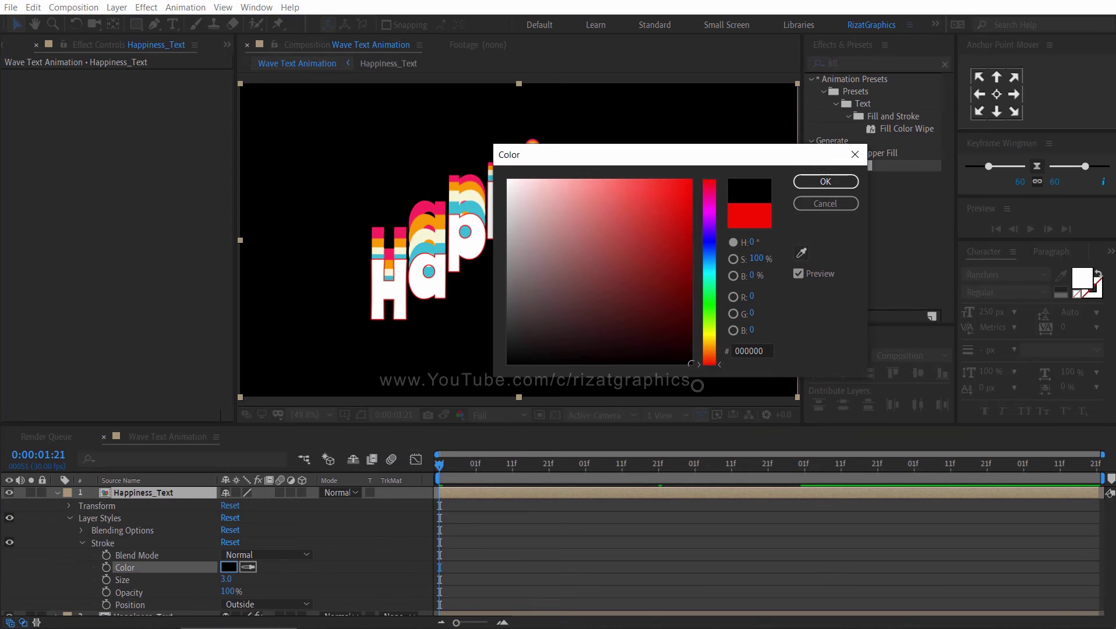
{"action": "left_click", "coordinate": [825, 182]}
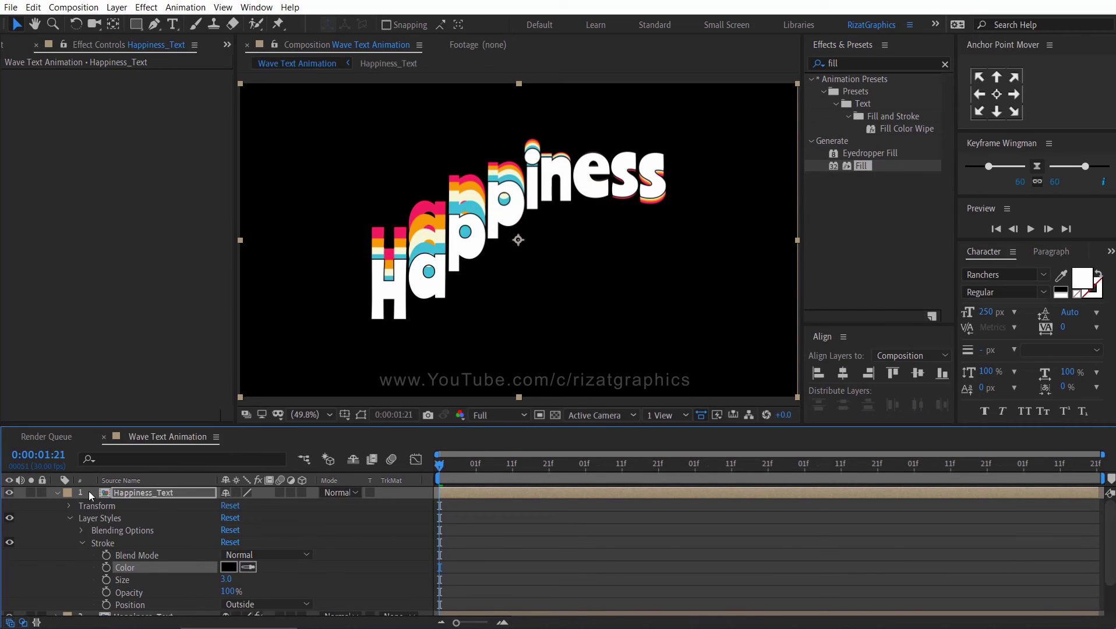
{"action": "left_click", "coordinate": [58, 493]}
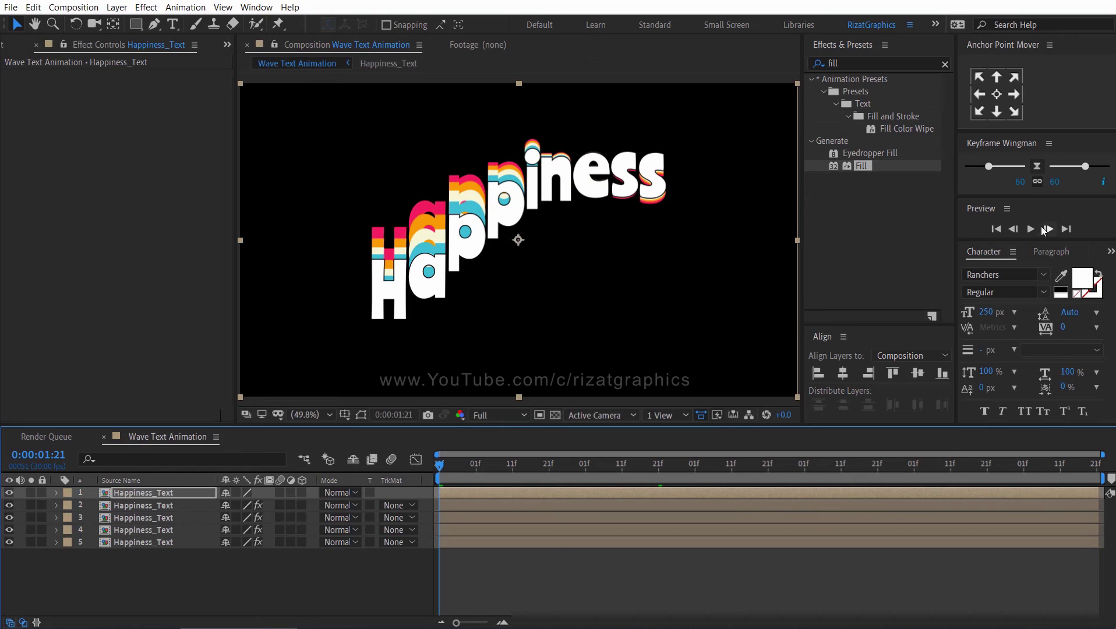
Clear the 'fill' search in Effects & Presets and play the finished looping animation.
{"action": "left_click", "coordinate": [945, 65]}
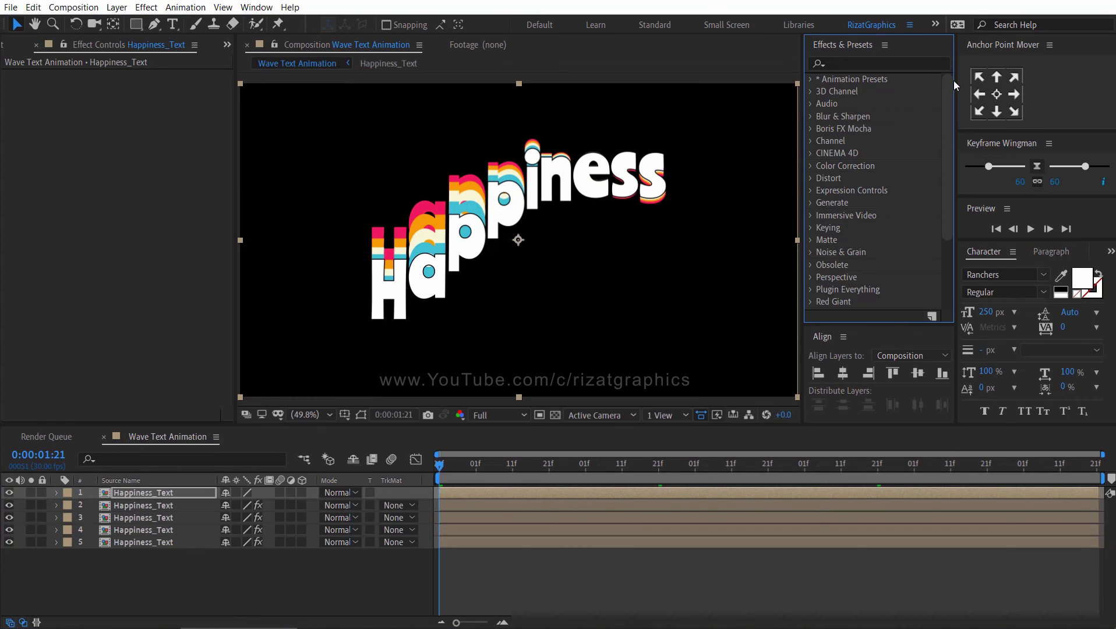
{"action": "left_click", "coordinate": [1029, 229]}
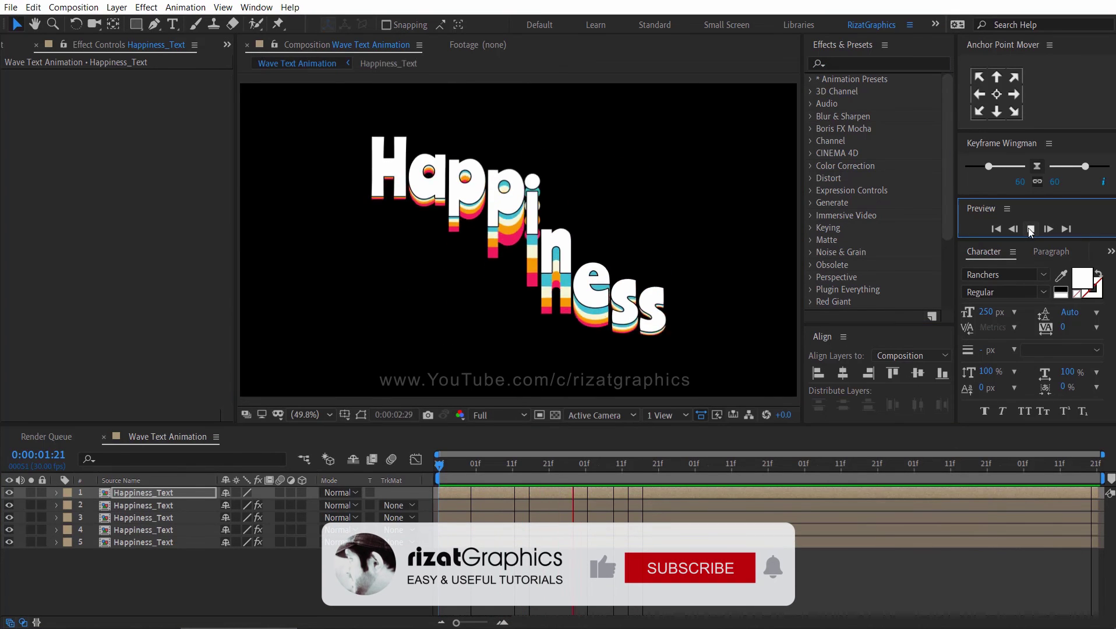